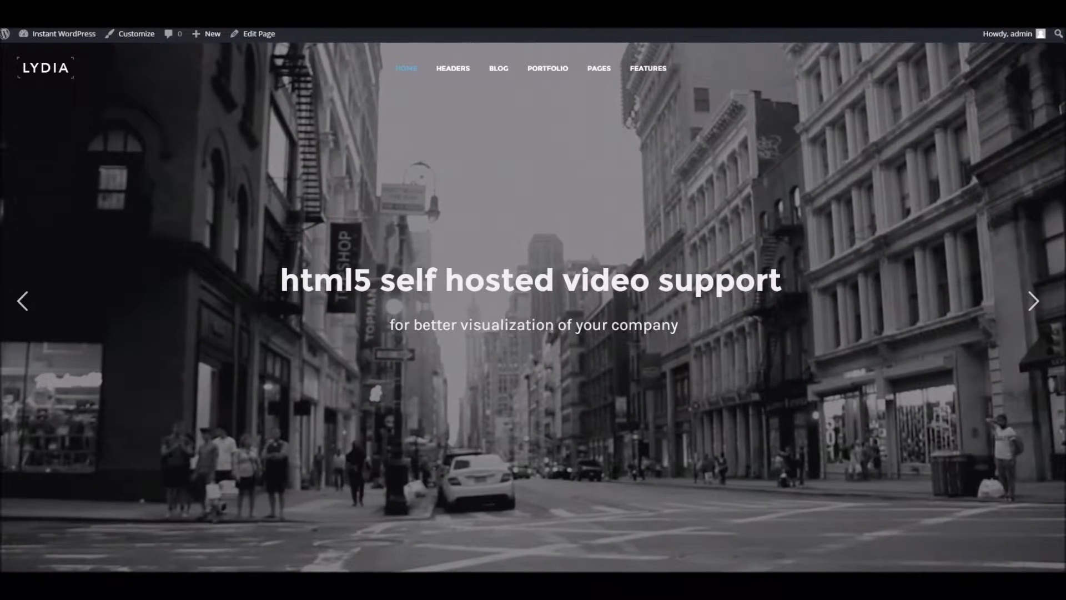
scroll(392, 188, down, 4)
scroll(393, 189, up, 4)
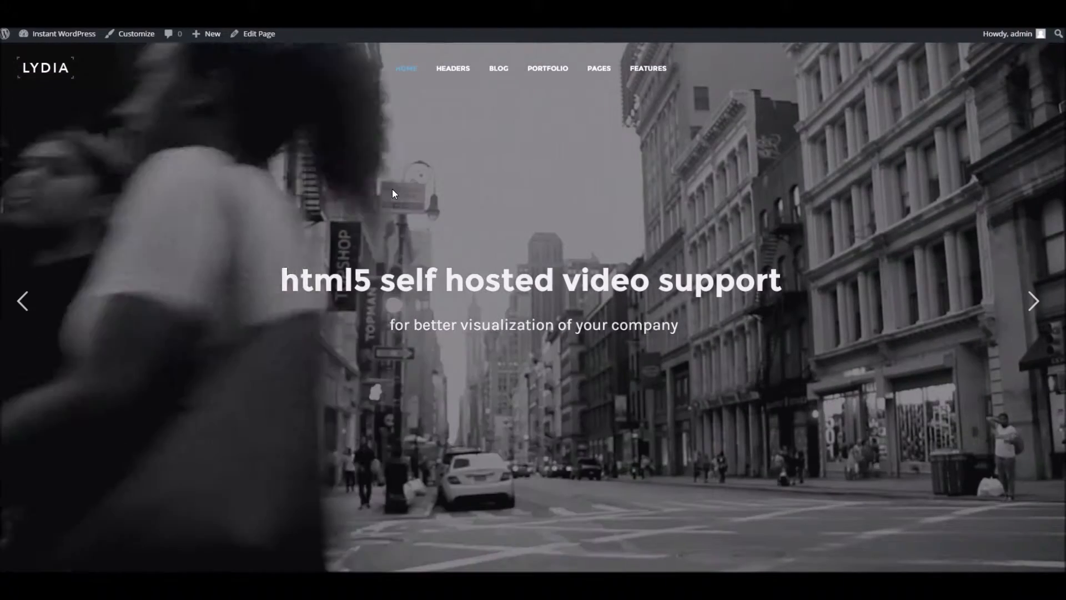
scroll(392, 193, down, 1)
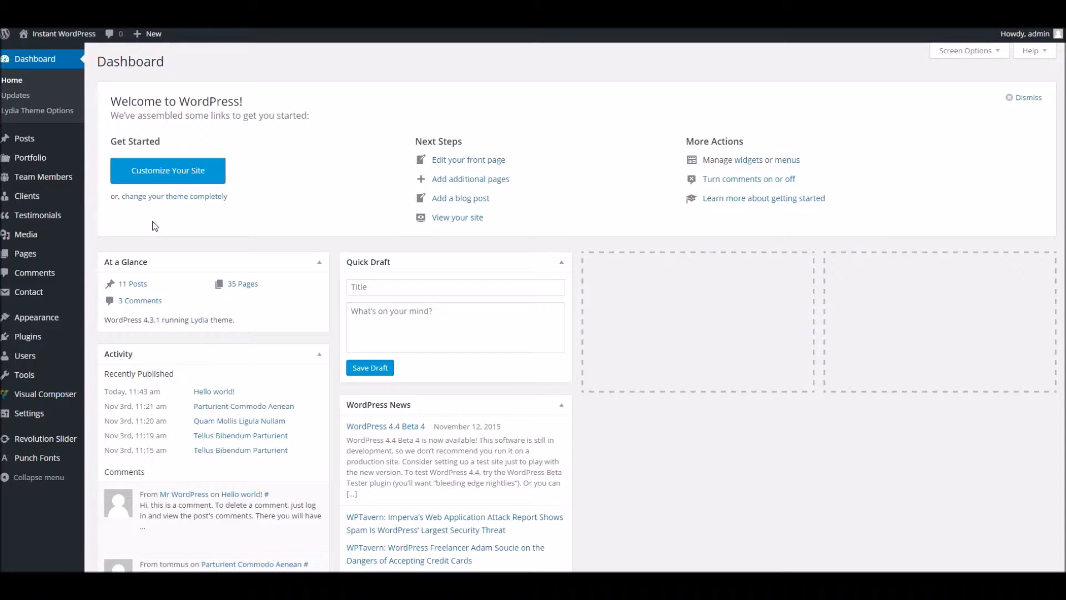
Step: Open the theme customizer and review the Blog Layout and Site Identity settings
mouse_move(64, 327)
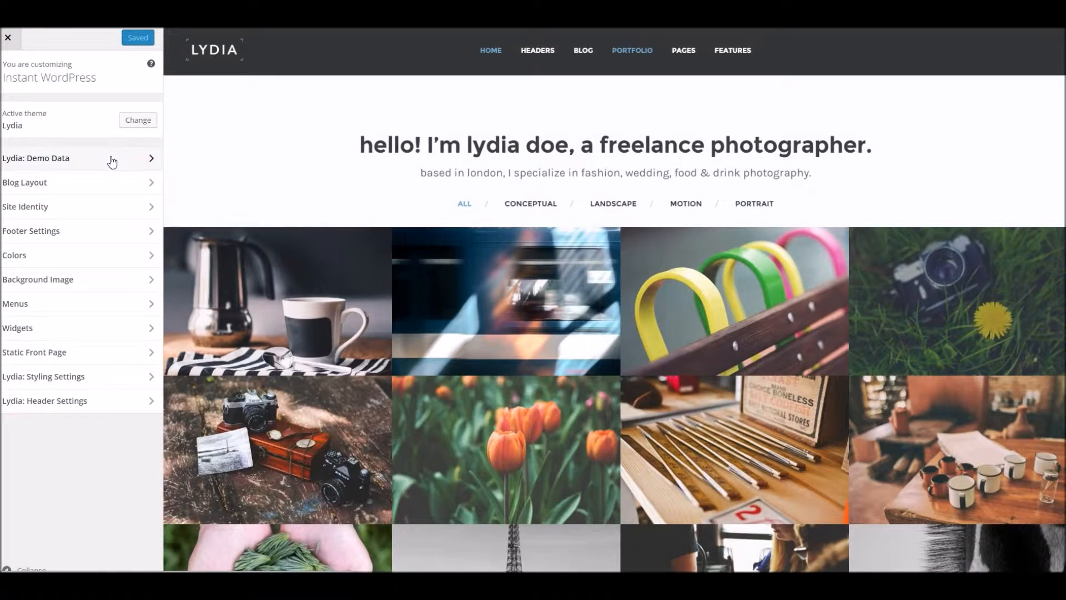
click(110, 191)
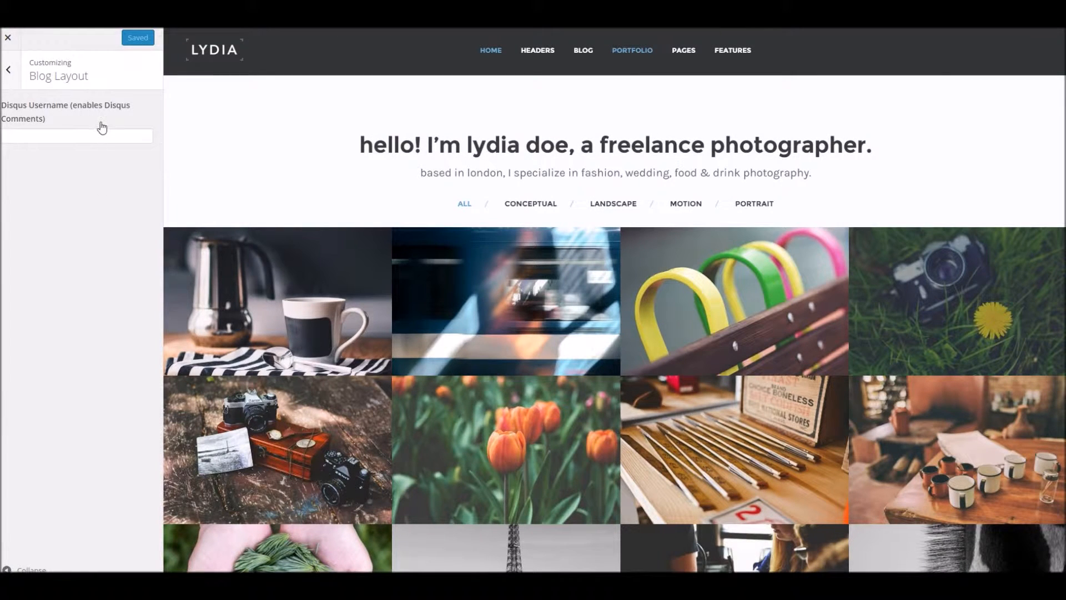
click(44, 136)
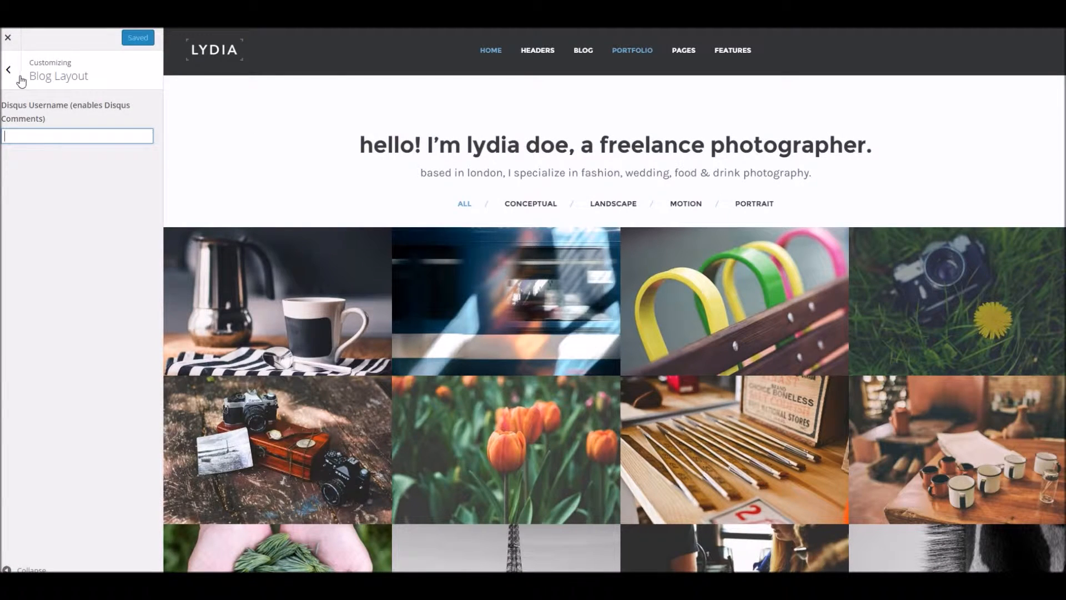
click(21, 79)
click(72, 208)
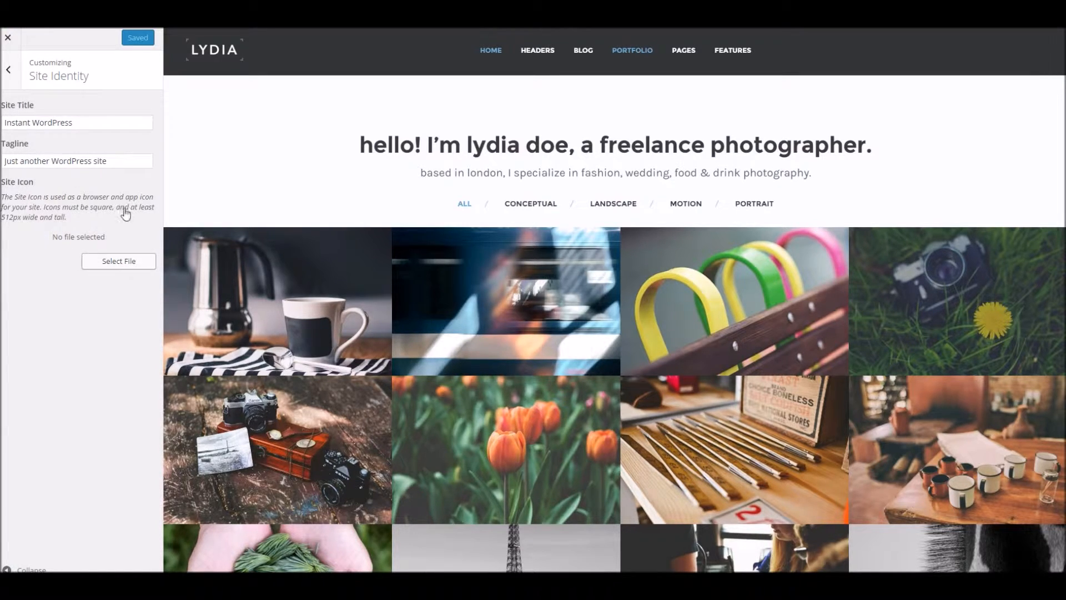
click(11, 71)
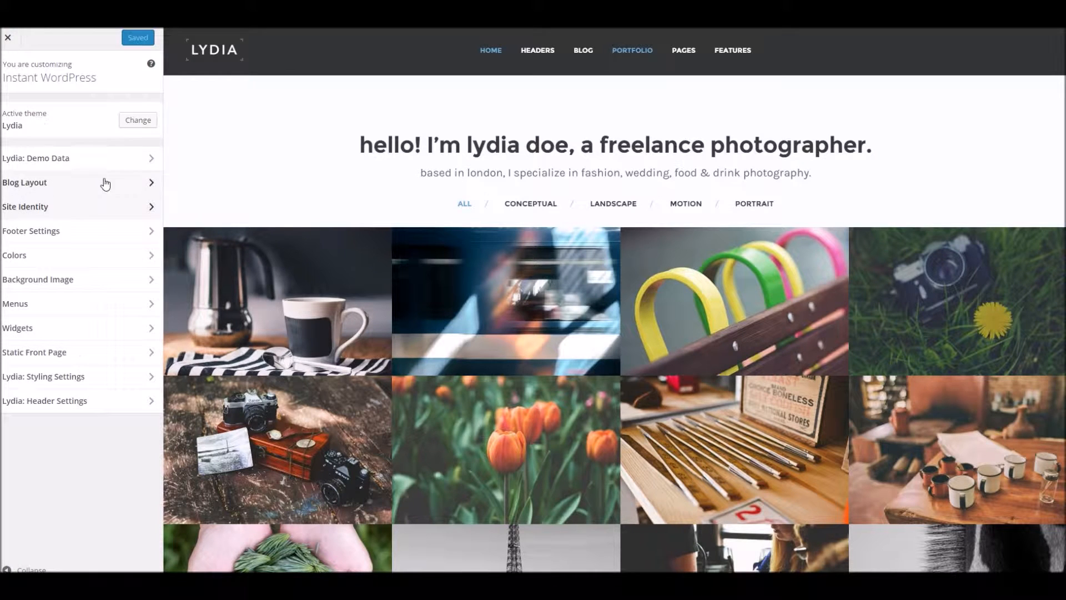
Step: In the footer settings, replace the copyright message with "Hello World" and check it in the preview's footer
click(91, 237)
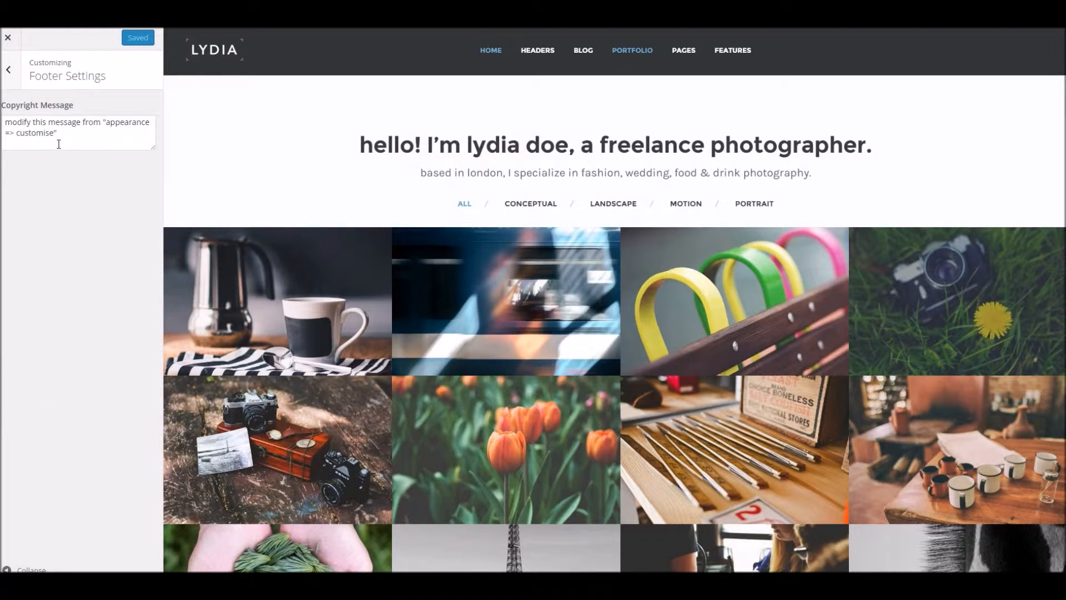
scroll(349, 178, down, 5)
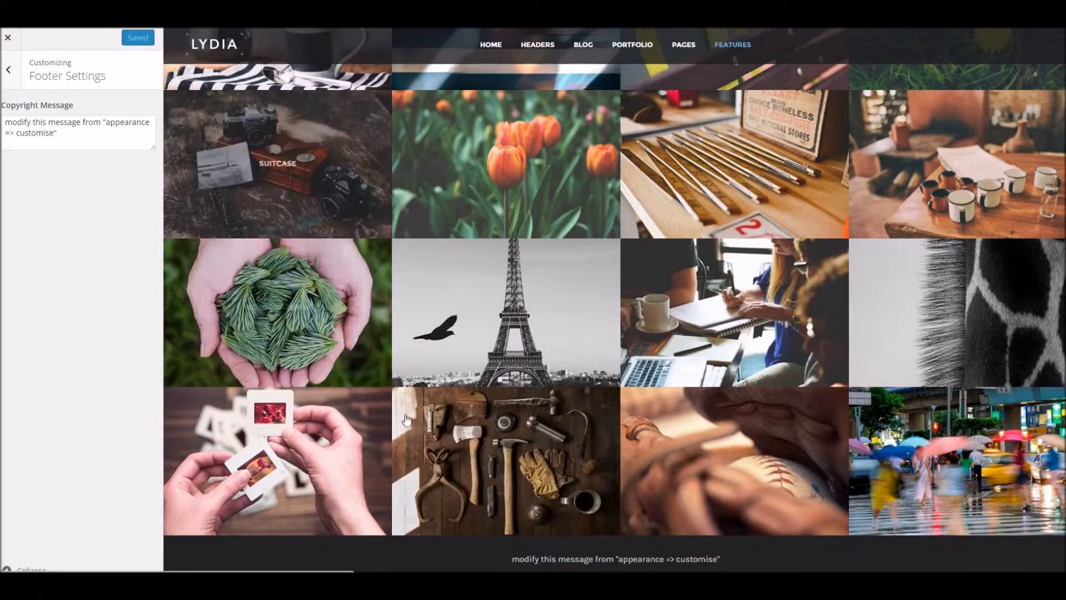
drag(542, 559, 674, 559)
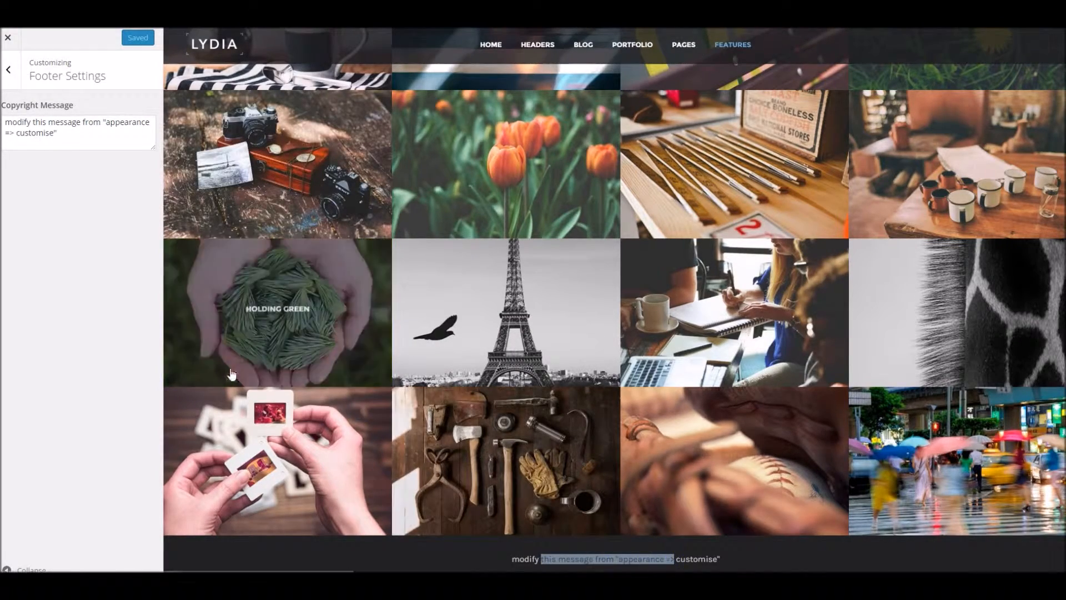
drag(66, 132, 7, 120)
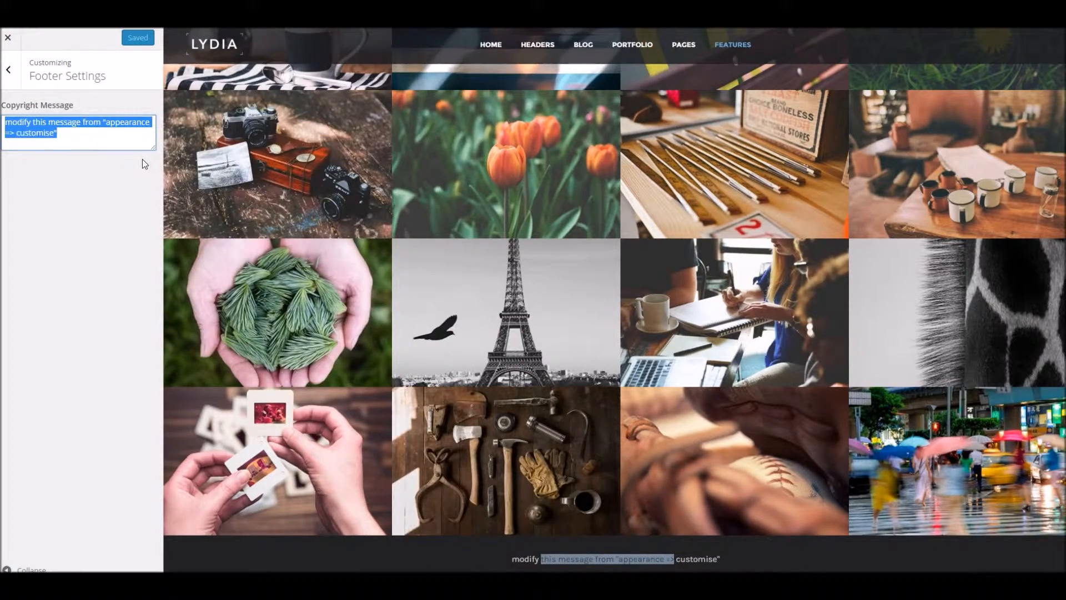
text(Hello World)
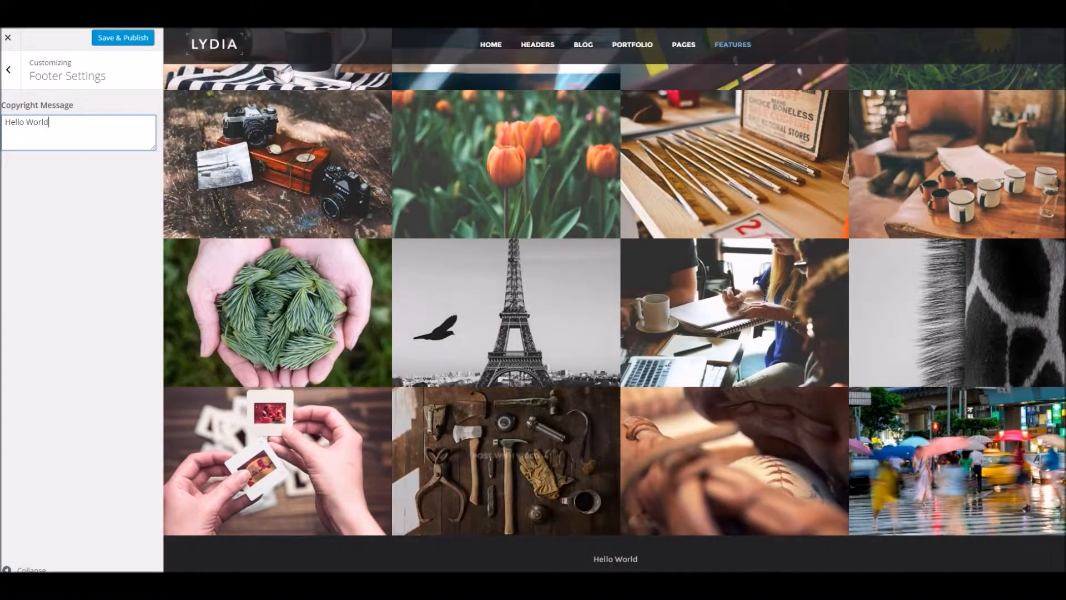
drag(599, 559, 641, 559)
click(615, 560)
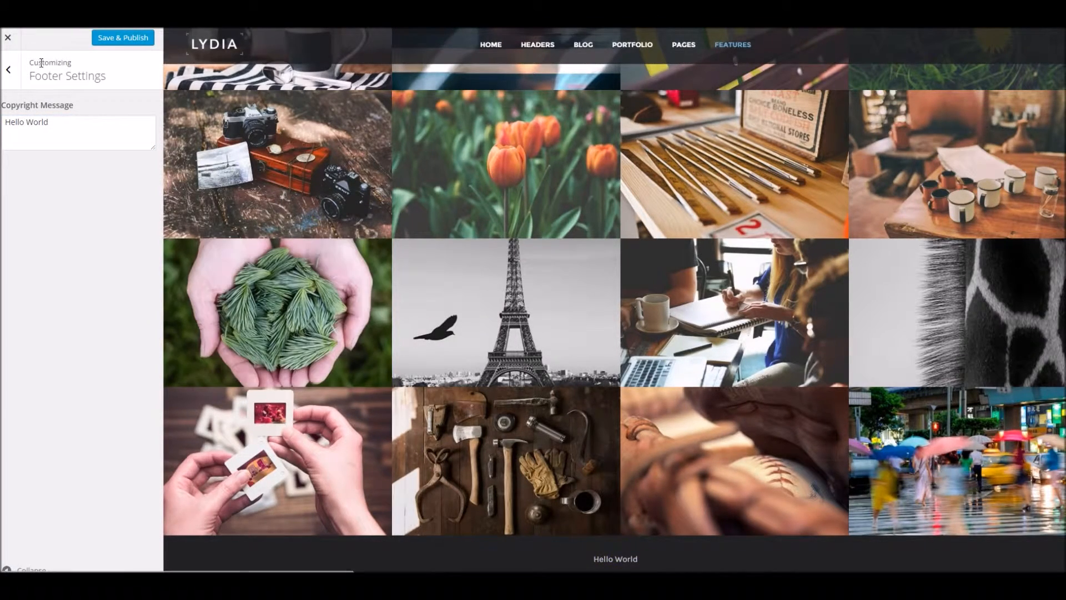
click(8, 69)
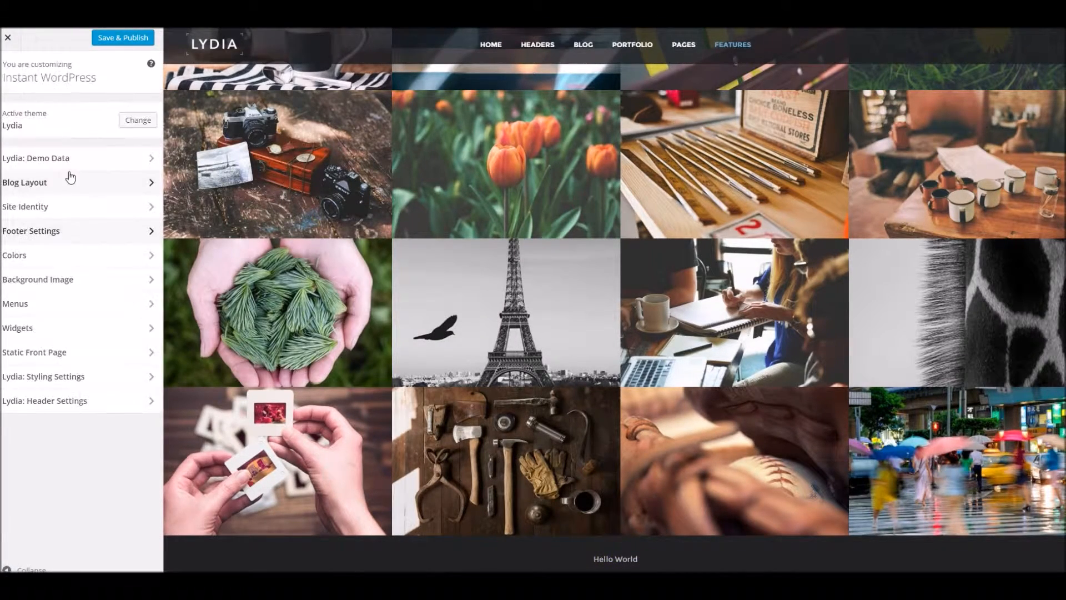
Step: Open the theme's Colors settings with the preview back at the page's header
click(72, 257)
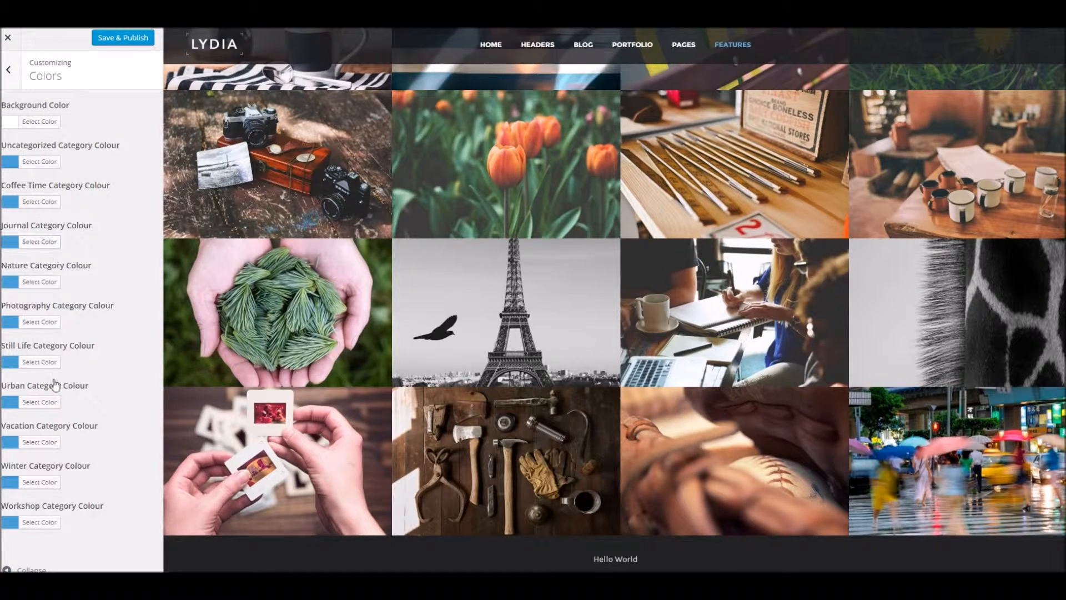
scroll(311, 55, up, 5)
mouse_move(529, 52)
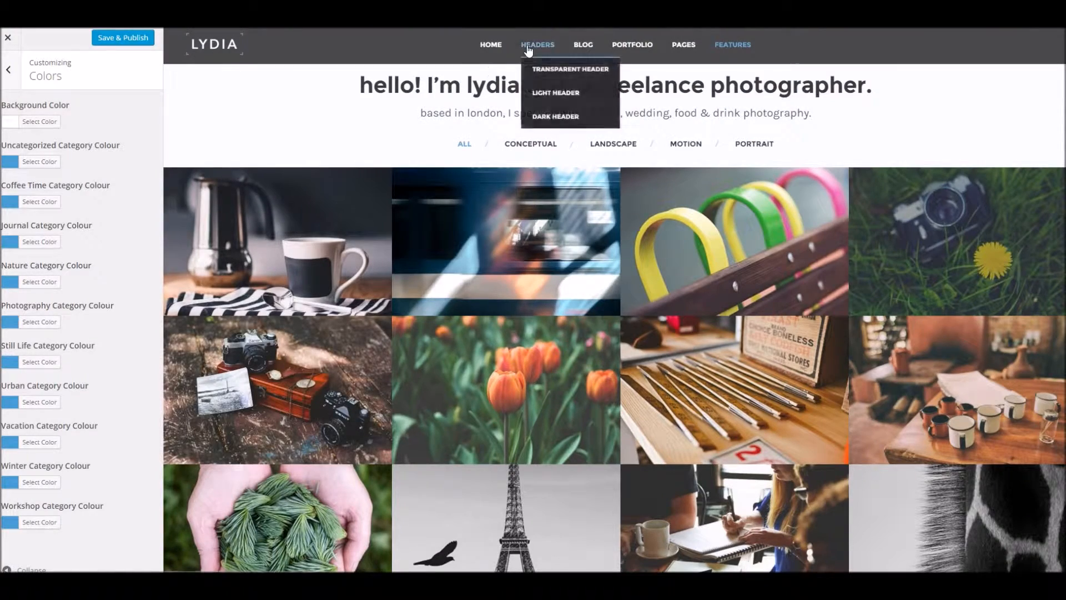
scroll(400, 172, up, 2)
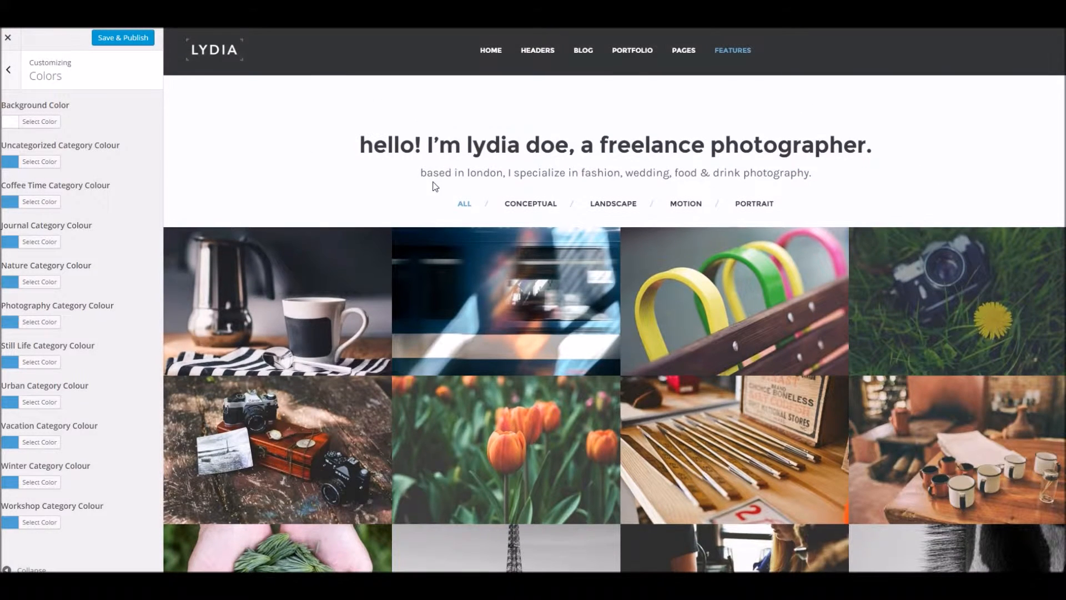
Step: Try out a background colour for the site in its colour picker
click(50, 123)
drag(59, 175, 17, 140)
click(41, 122)
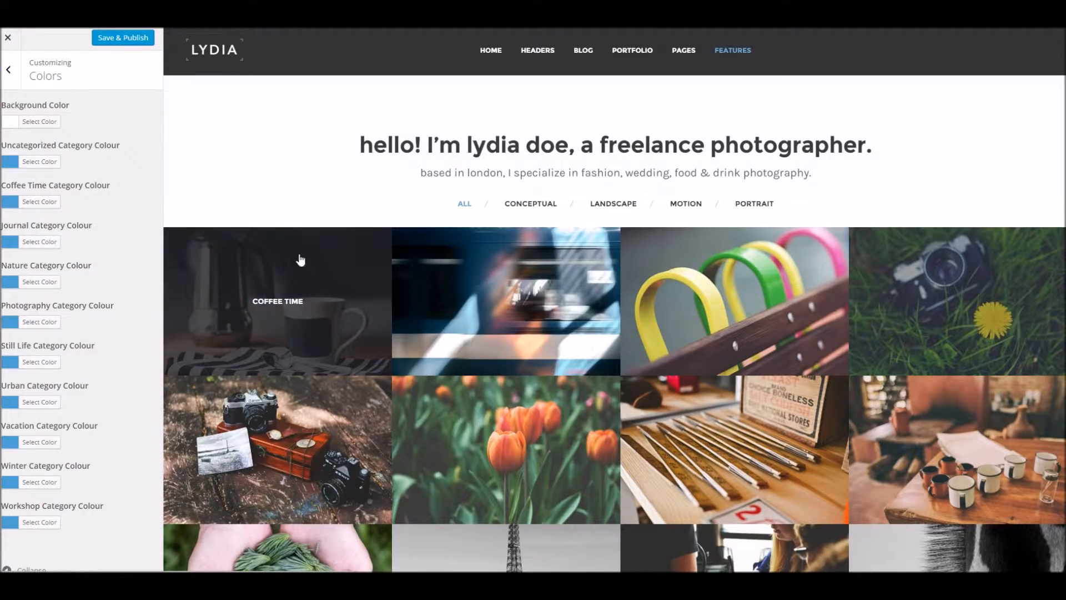
Step: Set the Uncategorized category colour to purple and the Coffee Time category colour to magenta
click(37, 166)
click(81, 196)
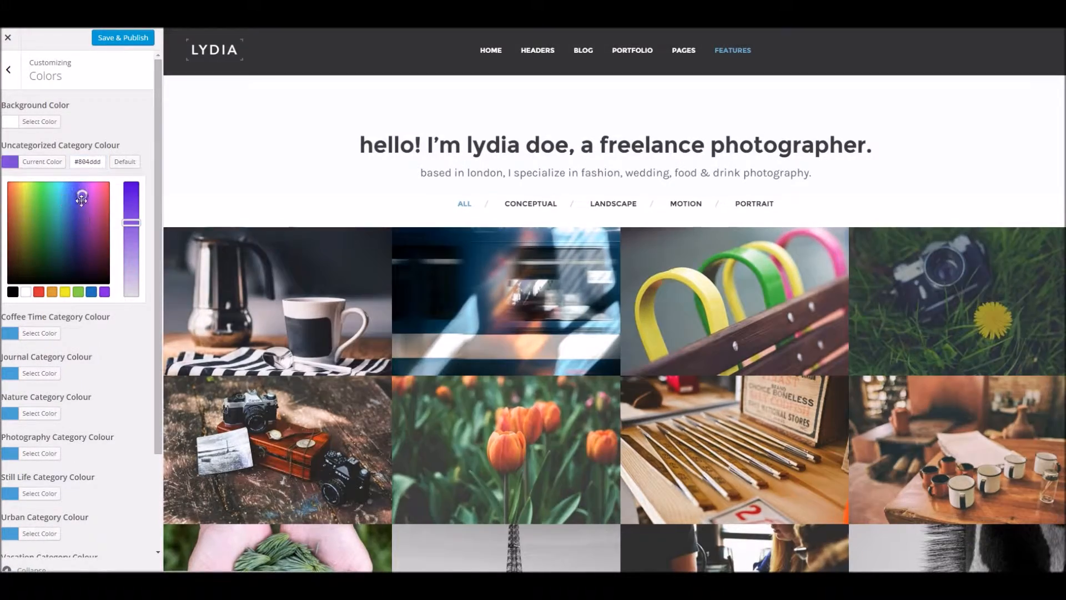
drag(92, 237, 86, 221)
click(40, 334)
drag(83, 304, 98, 258)
Step: Set the Journal category colour to a muted crimson and the Nature category colour to red
click(39, 373)
click(105, 292)
click(40, 413)
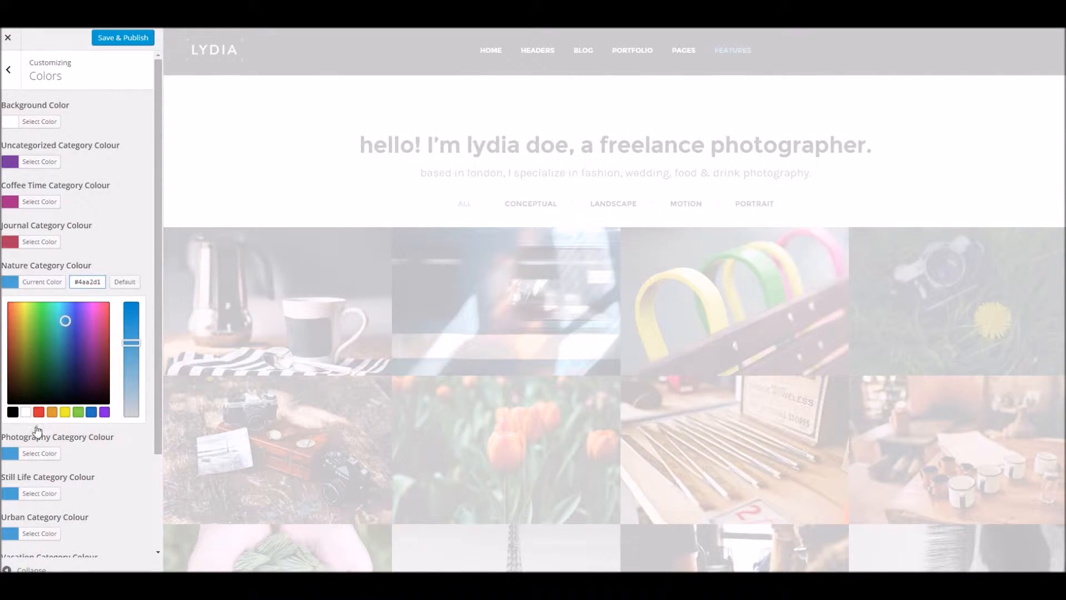
click(38, 413)
Step: Set the Photography category colour to orange #dd9933 and the Still Life category colour to green
click(42, 452)
click(52, 451)
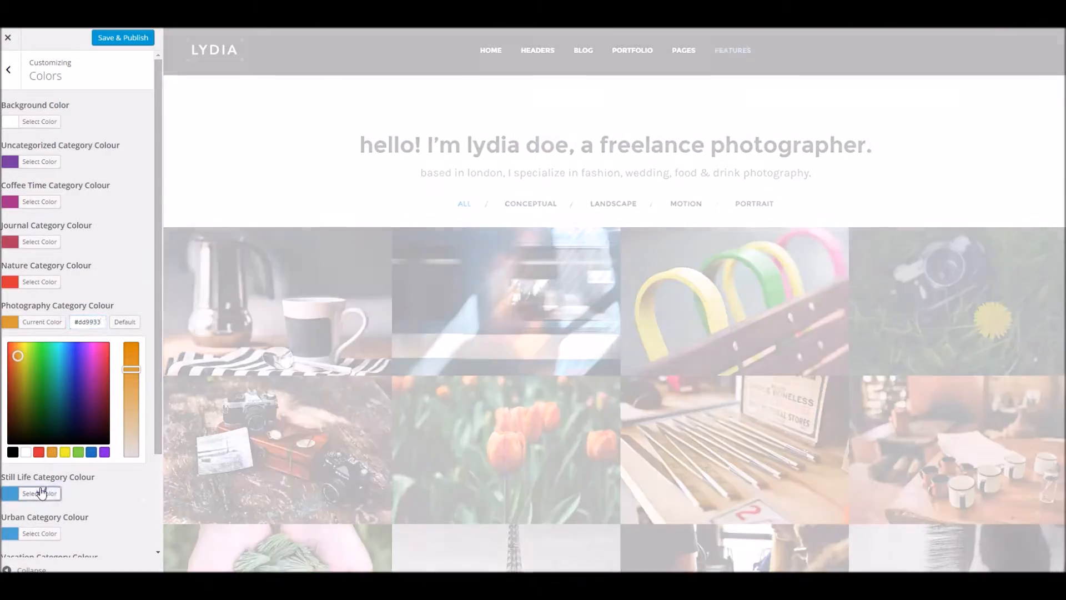
click(40, 493)
click(78, 491)
Step: Set the Urban category colour to olive green and Vacation to purple #8224e3, and publish the changes
click(49, 535)
drag(50, 488, 30, 460)
scroll(47, 432, down, 3)
click(50, 455)
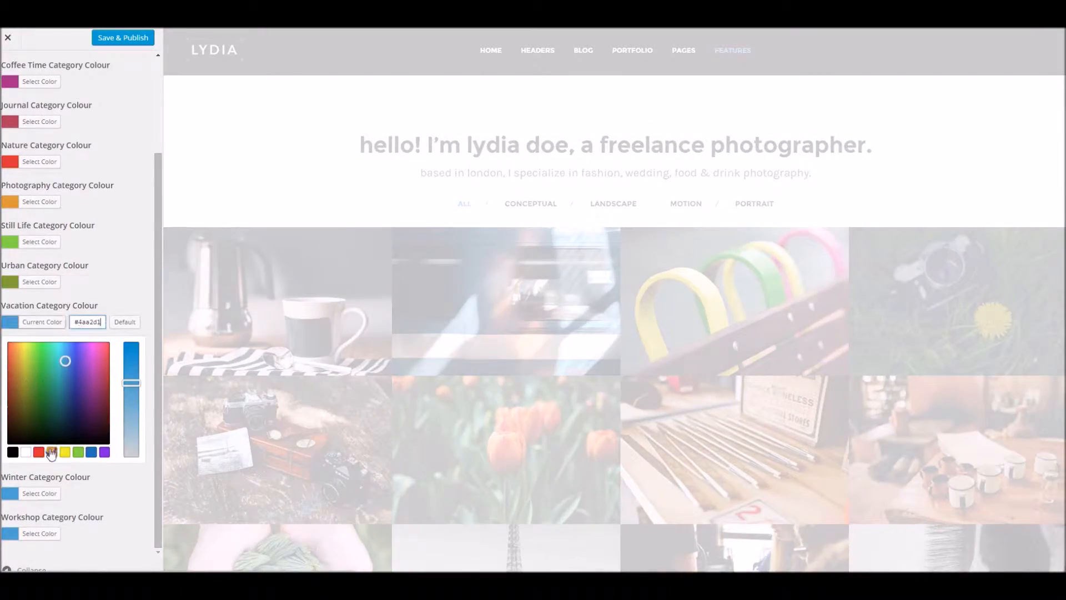
click(103, 455)
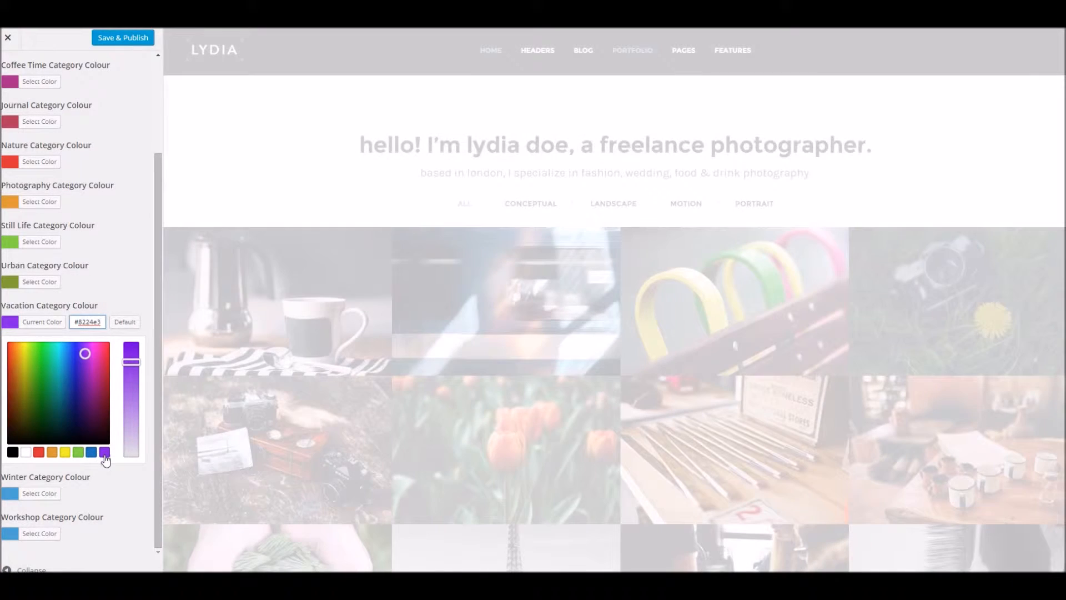
click(131, 44)
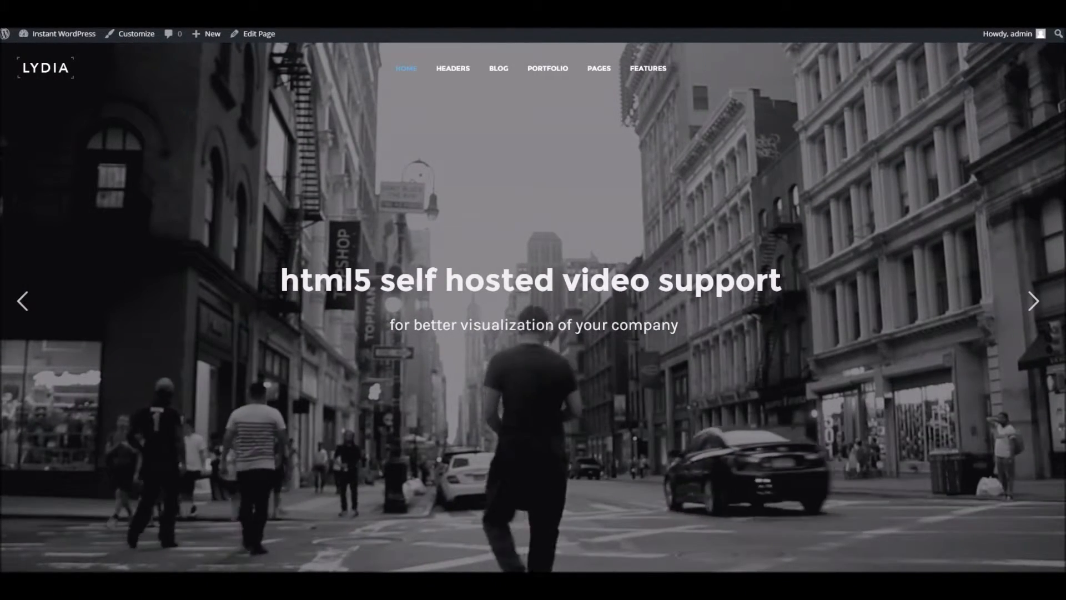
Step: Open the blog page at 127.0.0.1:4001/wordpress/blog and check the category label colours on the posts
text(nlog)
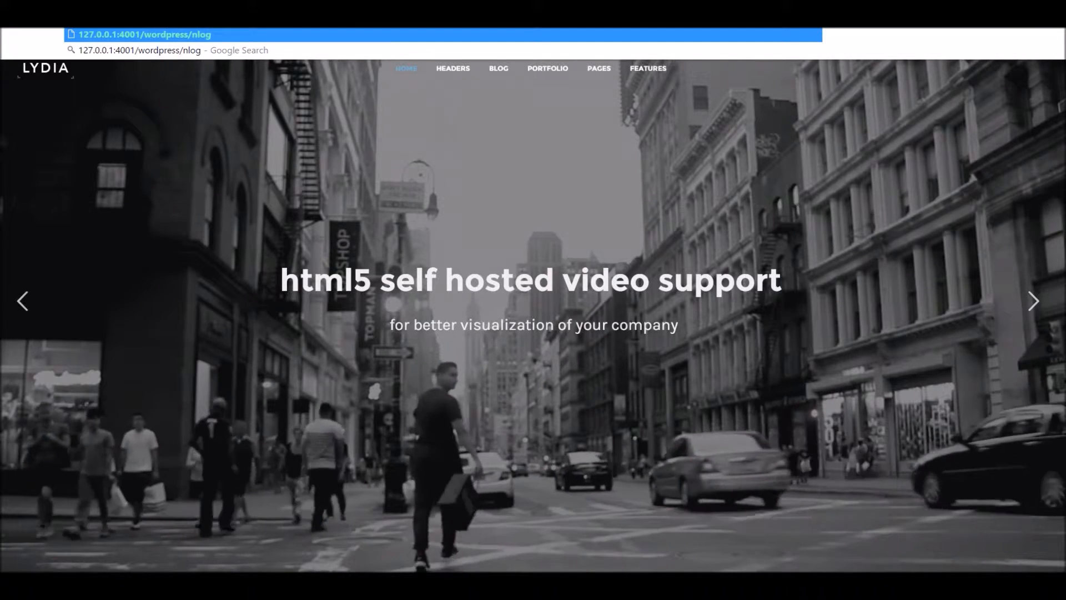
key(BackSpace)
key(BackSpace)
key(BackSpace)
key(BackSpace)
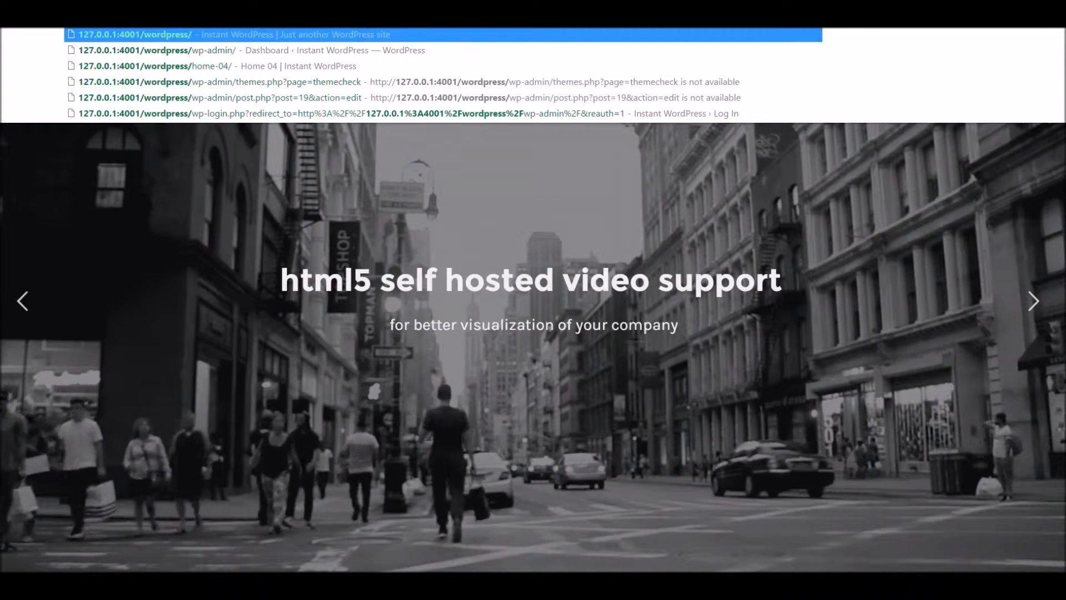
text(blog)
key(Return)
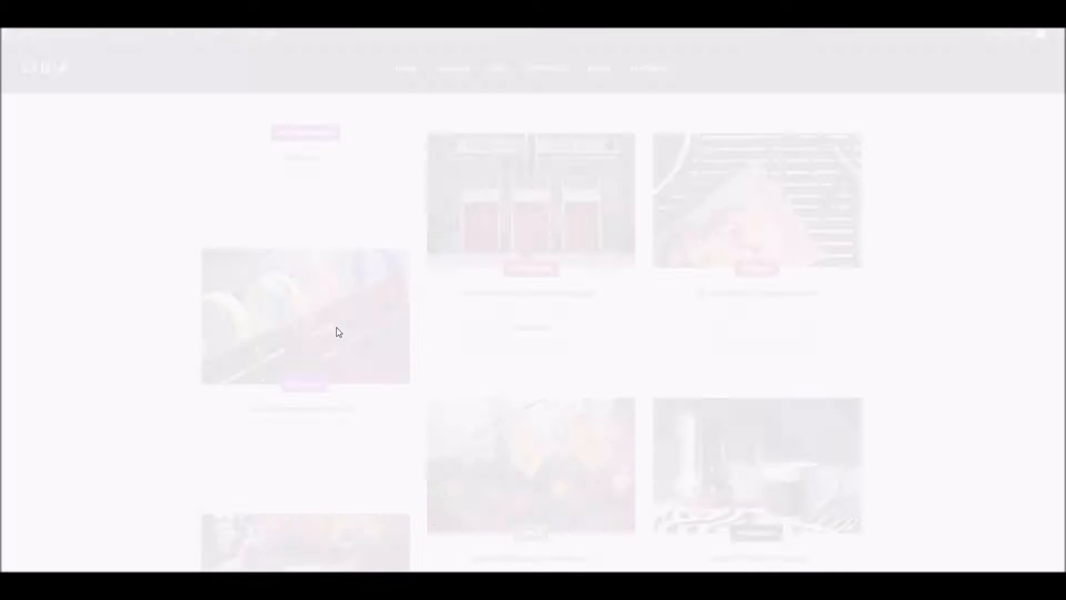
scroll(406, 306, down, 2)
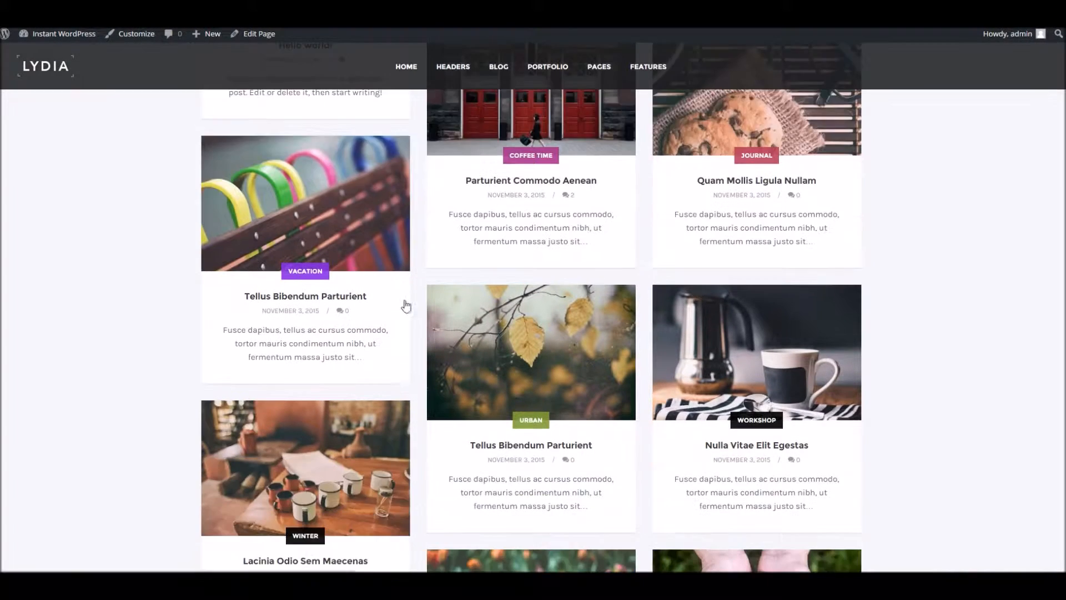
scroll(406, 306, down, 3)
scroll(516, 254, down, 3)
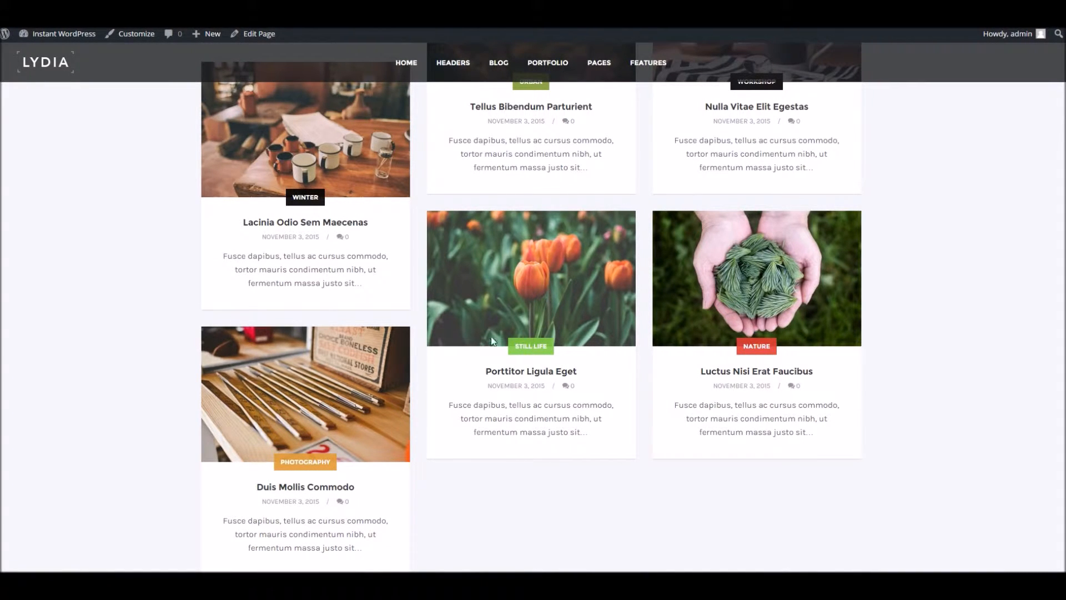
scroll(500, 345, up, 2)
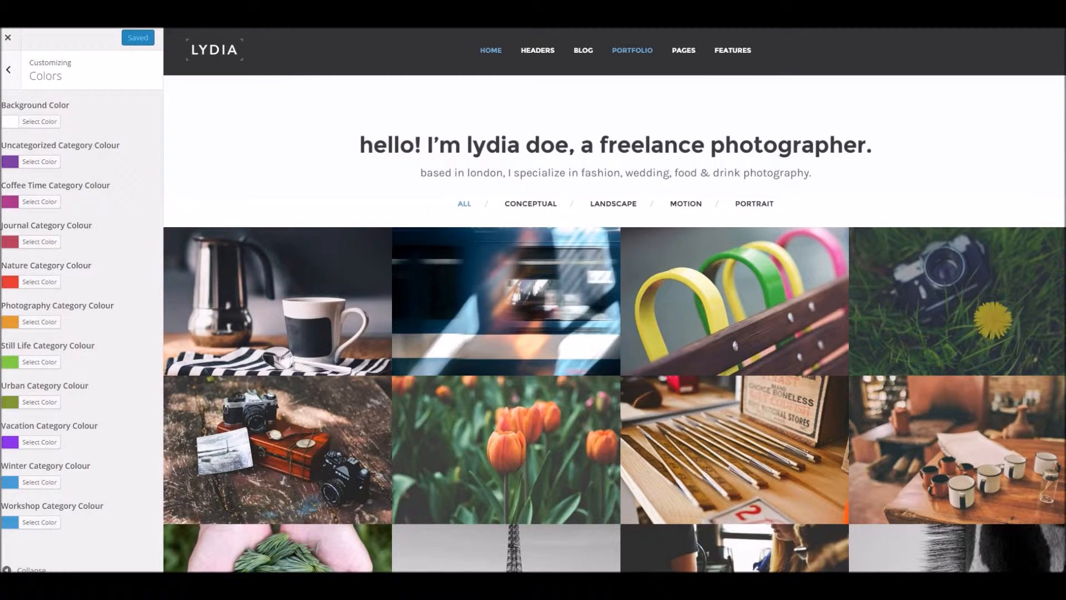
Step: Review the customizer's Background Image and Menus settings and open the Widgets section
click(8, 70)
click(91, 283)
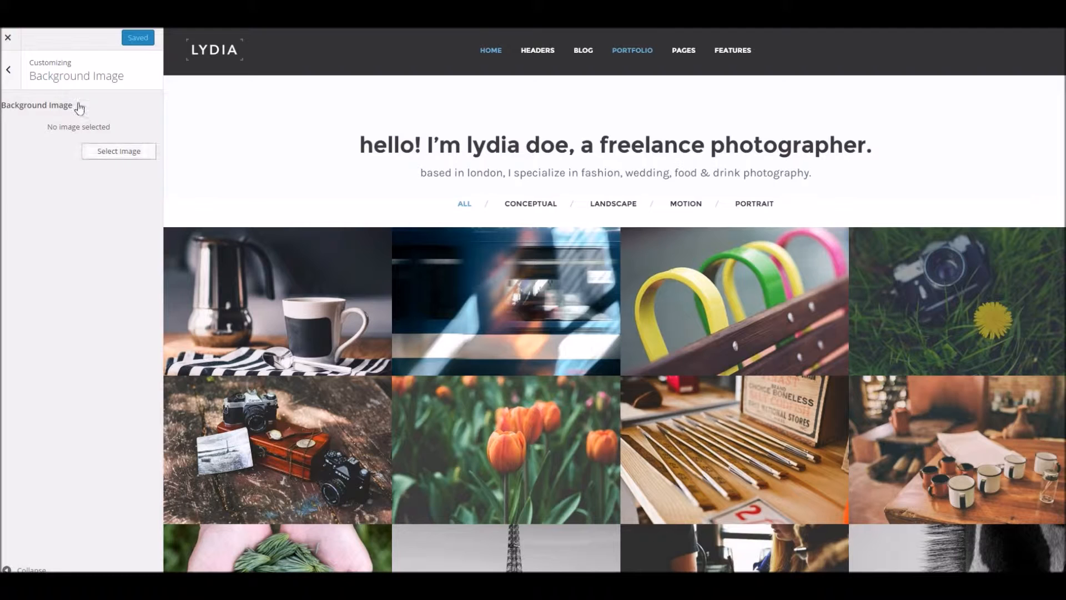
click(8, 72)
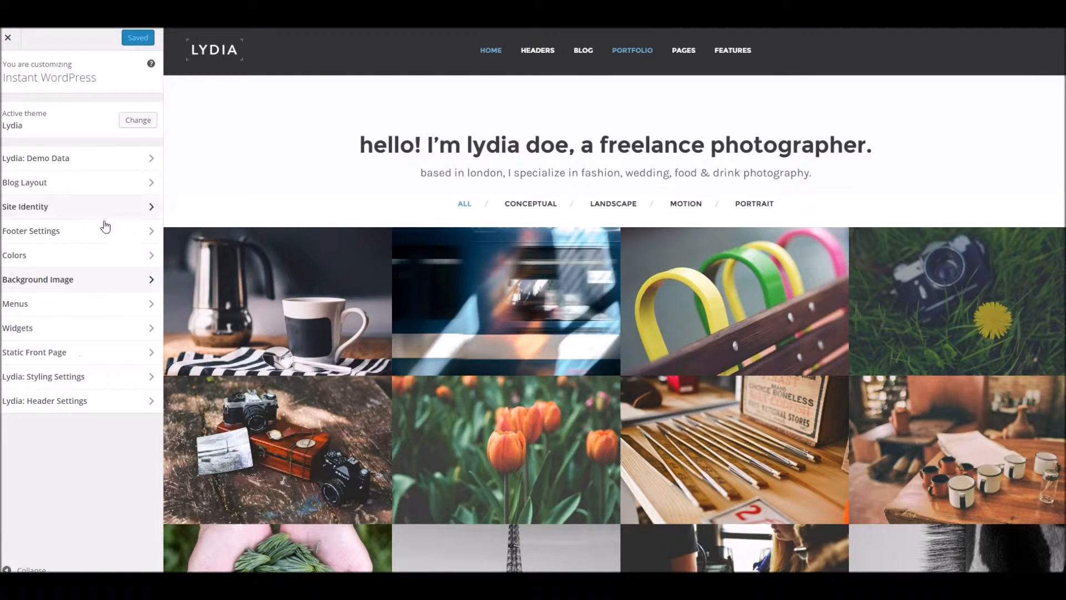
click(86, 310)
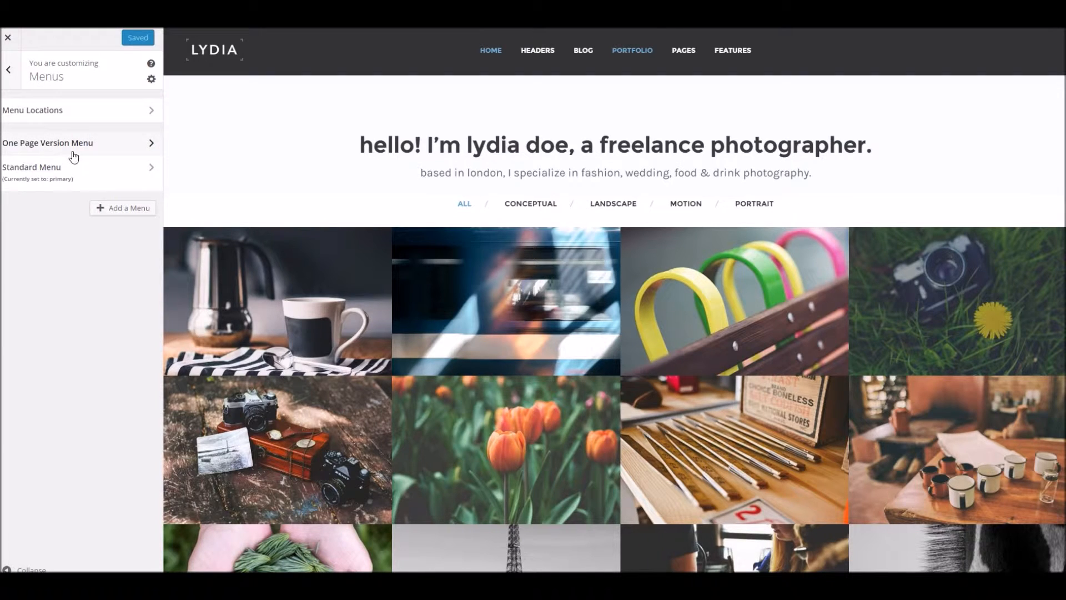
click(9, 72)
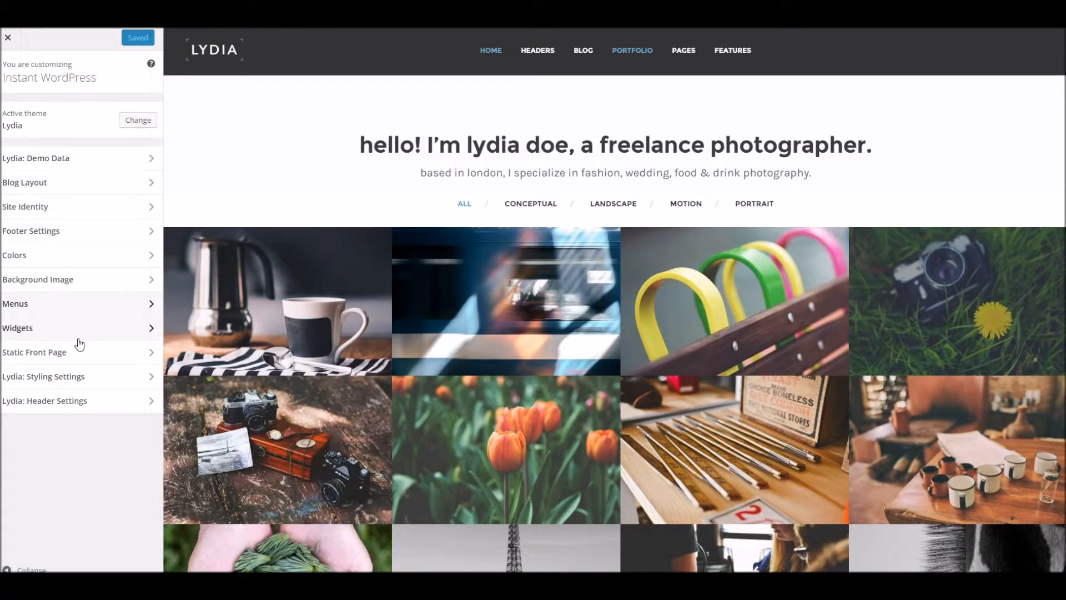
click(80, 329)
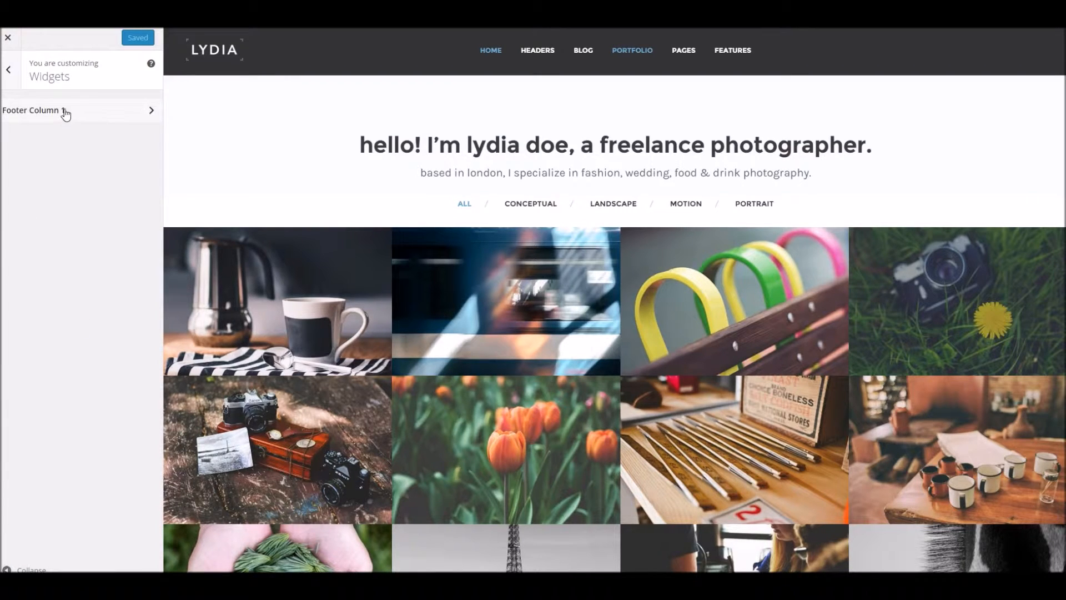
Step: Check the footer widget area on the page preview and leave the Widgets section
scroll(424, 240, down, 4)
scroll(424, 240, down, 1)
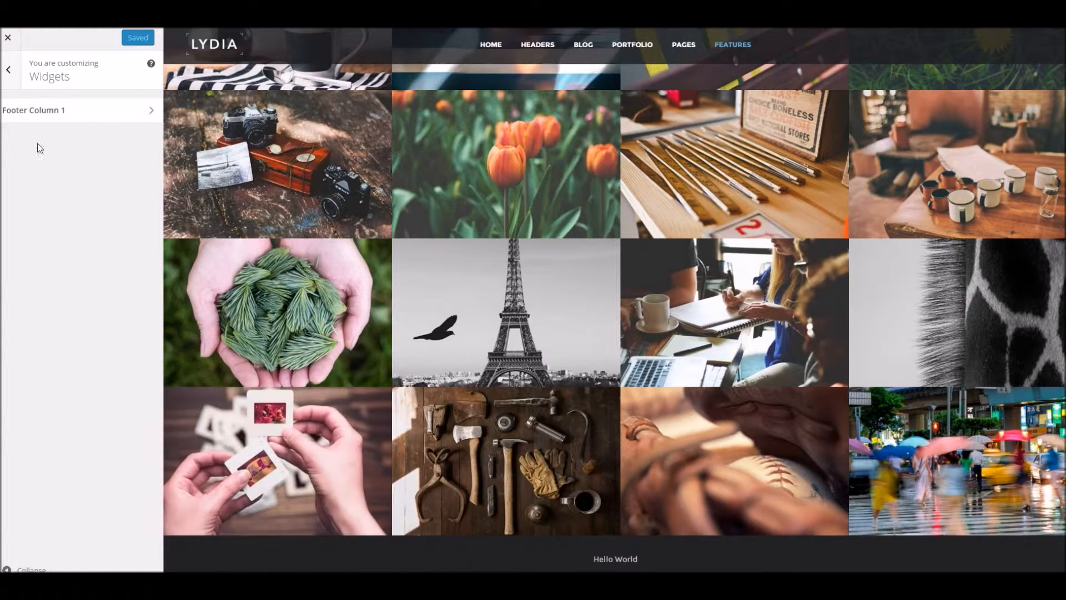
click(9, 71)
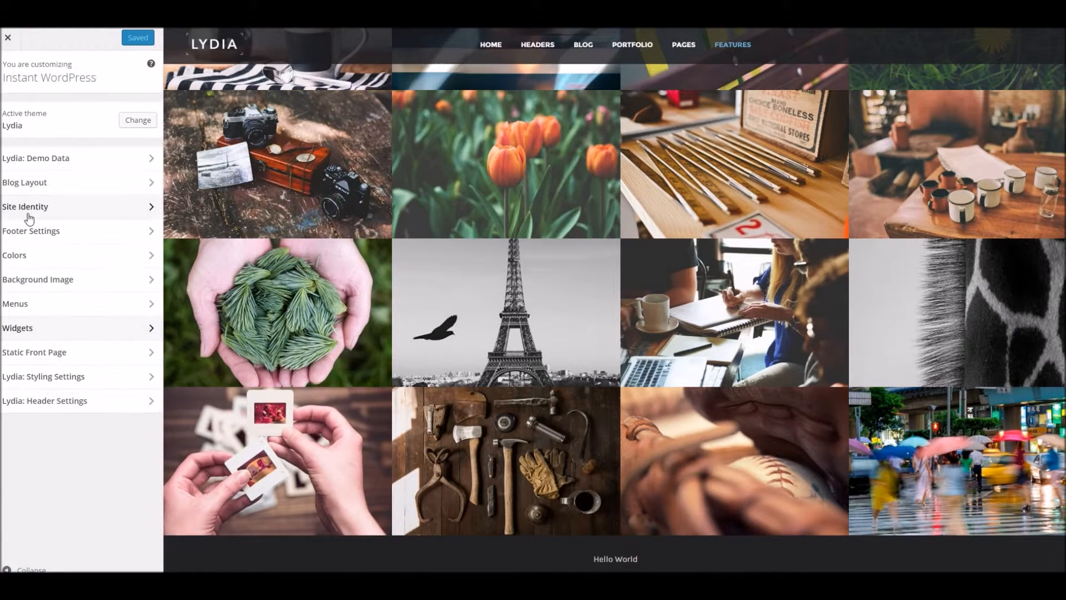
Step: Try showing the latest posts as the front page, switch back to a static page, and leave the Static Front Page settings
click(50, 354)
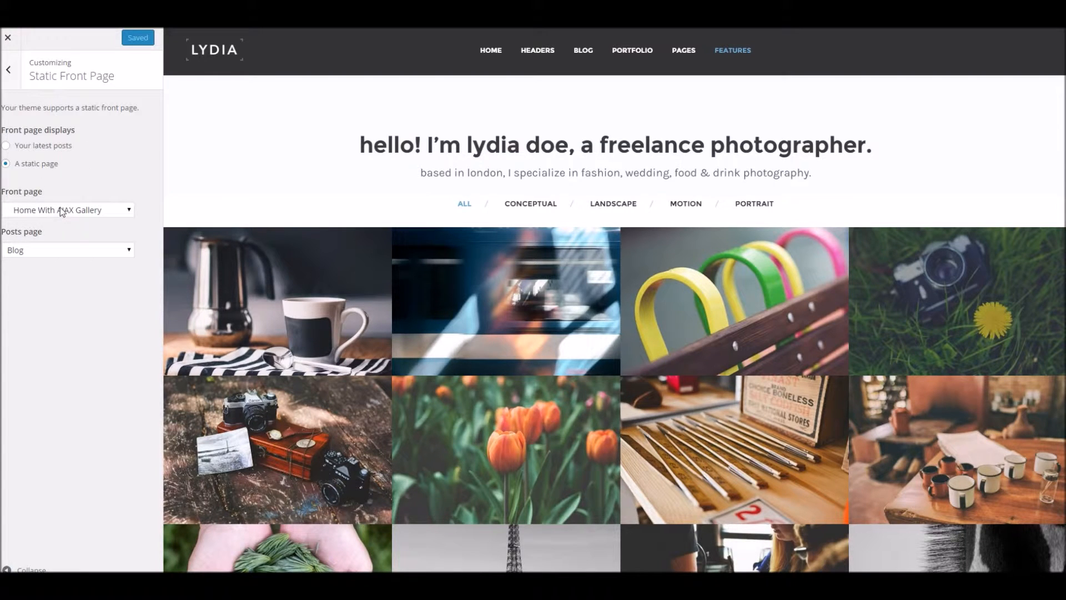
click(42, 211)
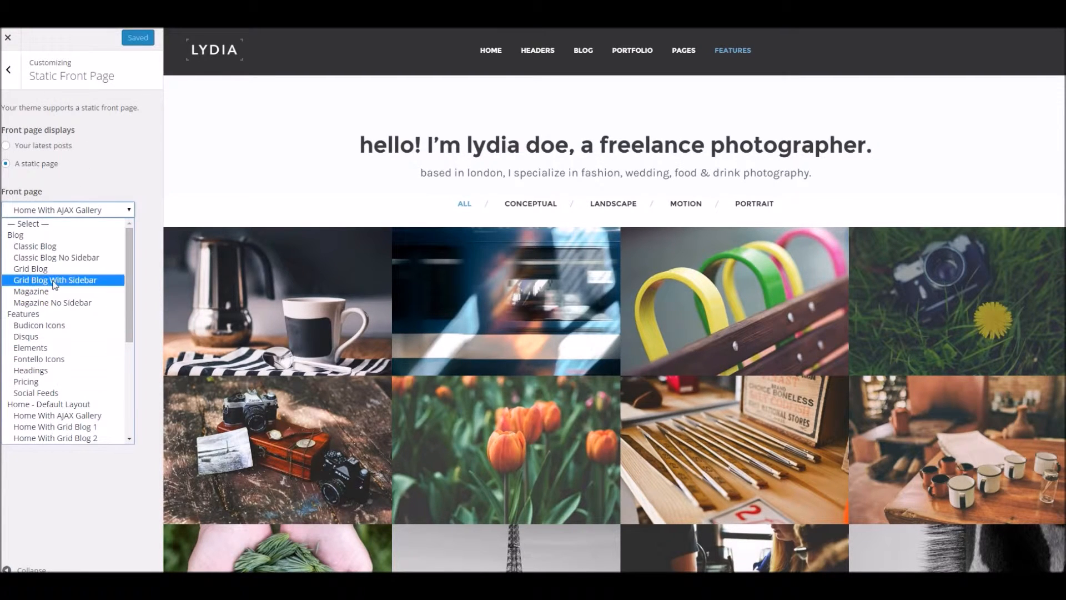
click(57, 165)
click(43, 147)
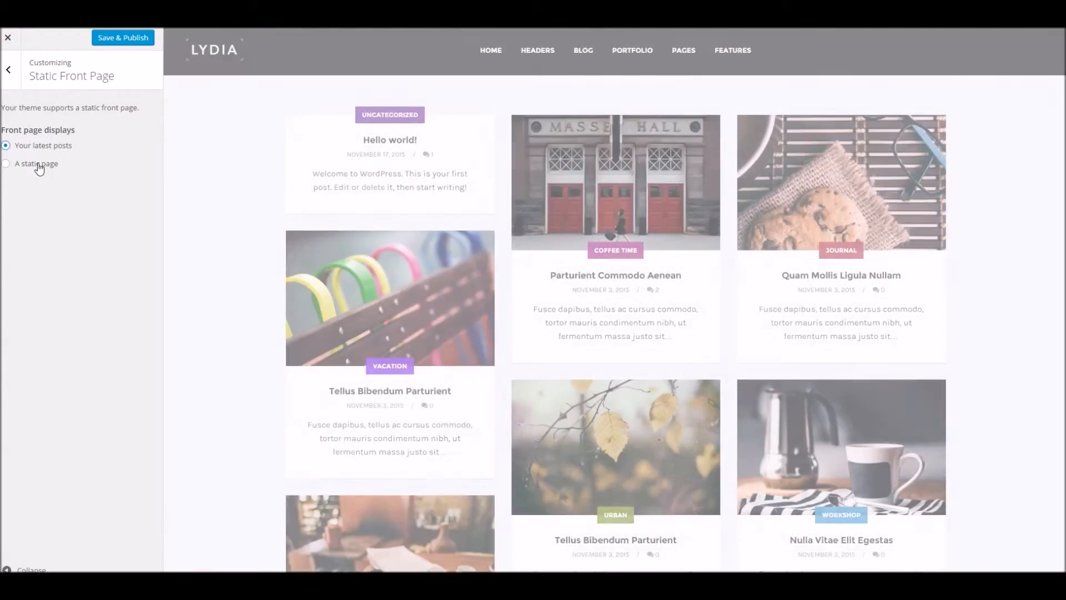
click(38, 165)
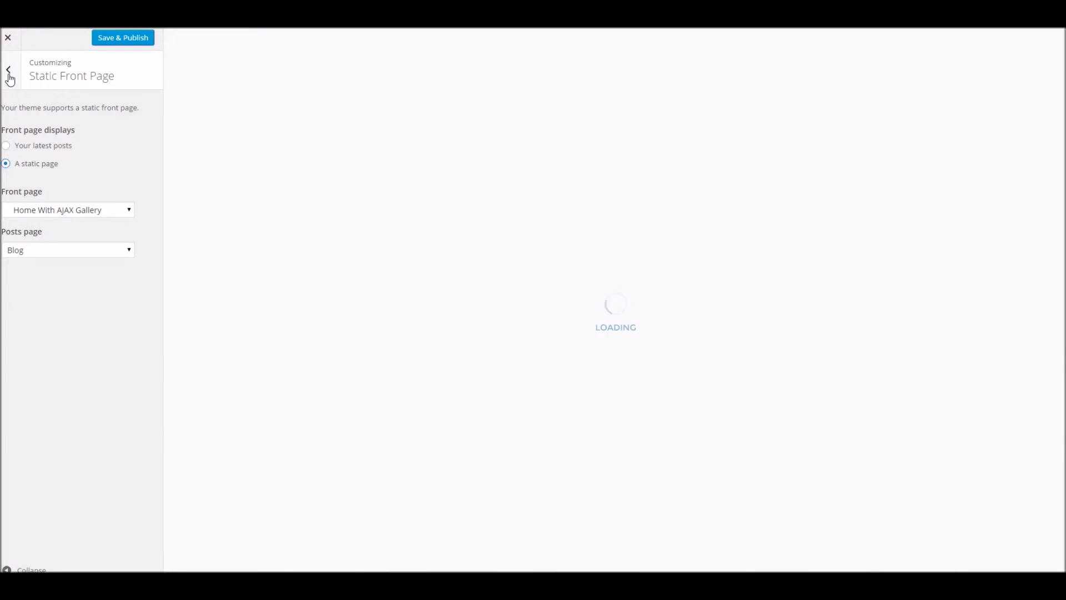
click(9, 74)
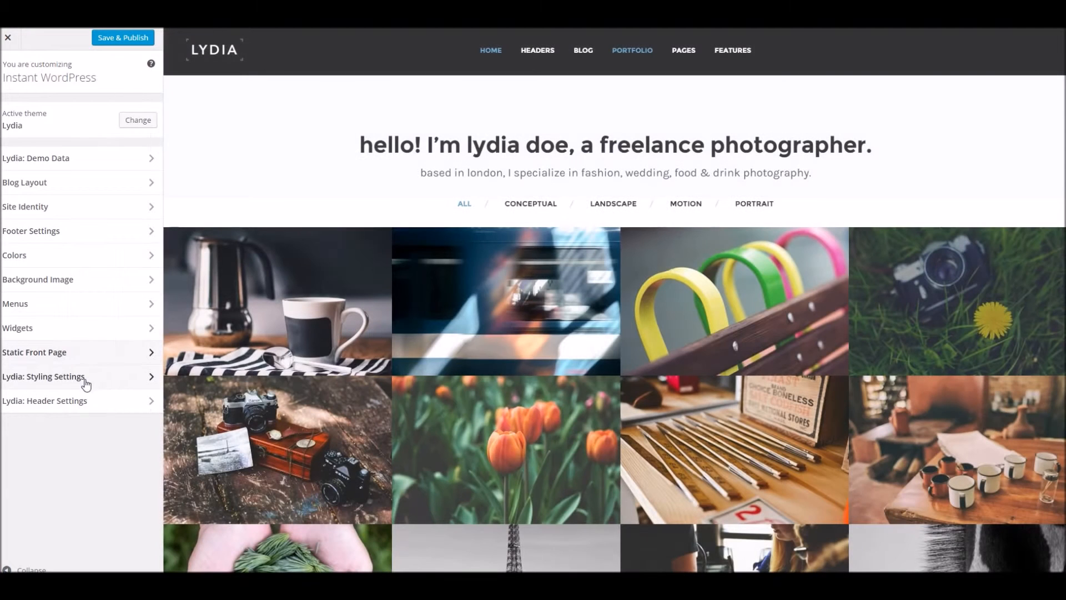
Step: Review the Custom CSS field in Lydia: Styling Settings and return to the main customizer sections
click(85, 379)
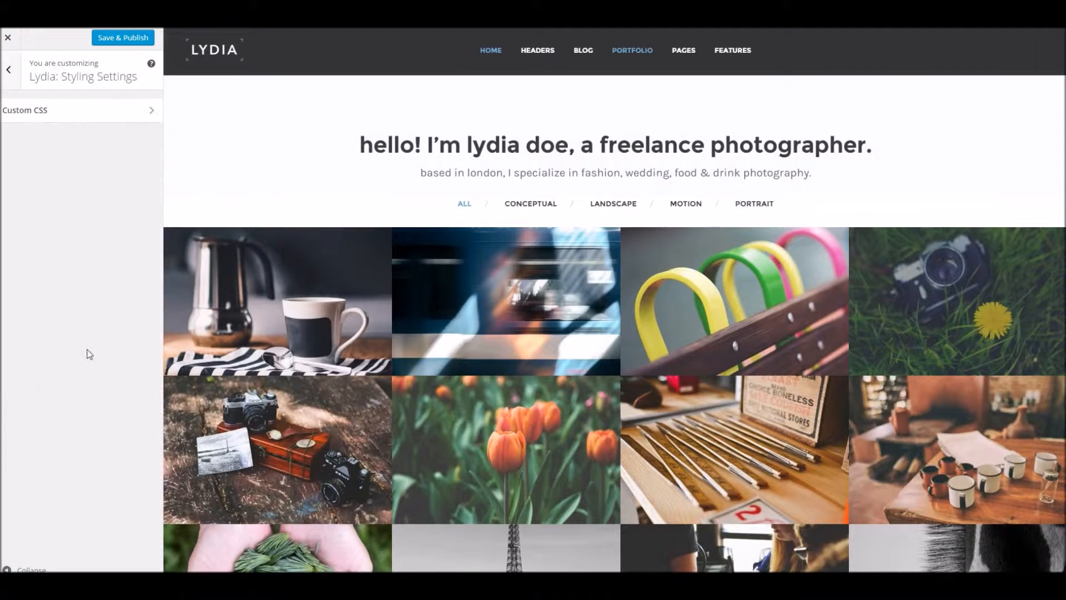
click(66, 111)
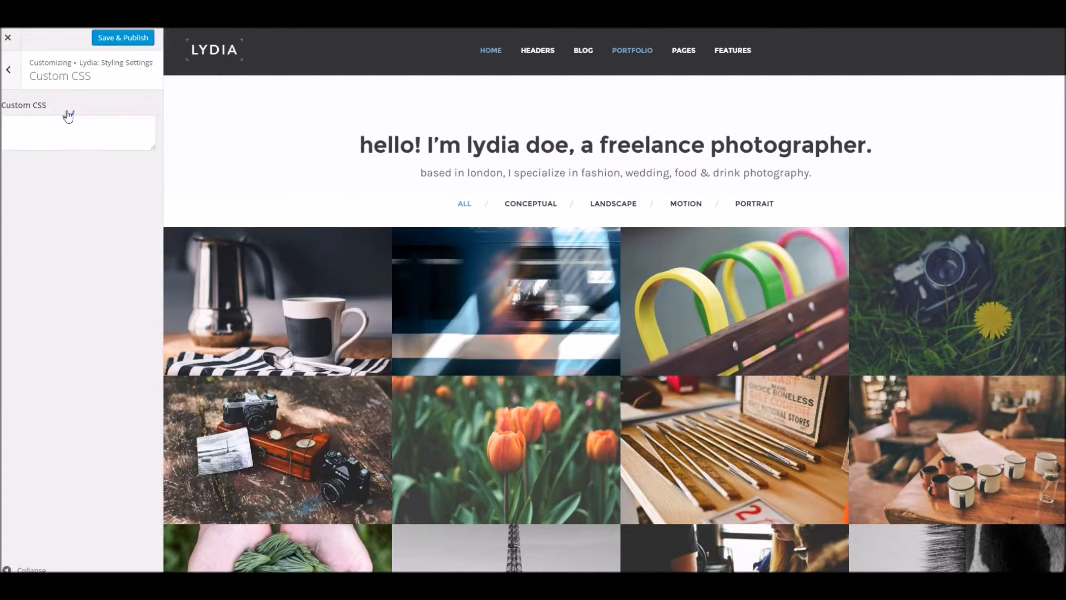
click(10, 72)
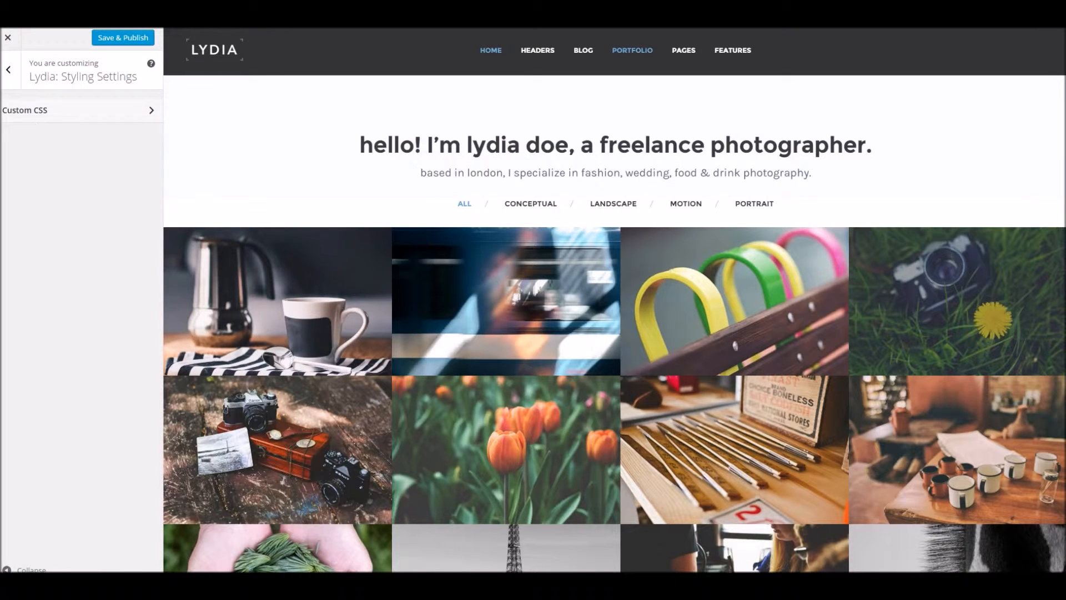
click(8, 69)
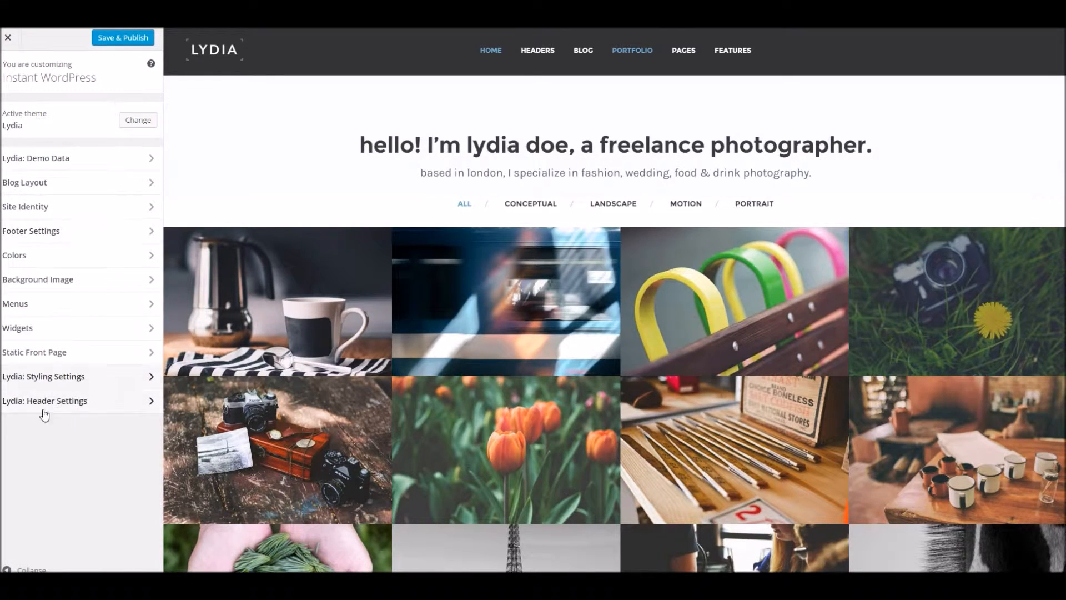
Step: Try the Light Solid Header and Transparent Header as the global header layout, and restore Dark Solid Header
click(49, 411)
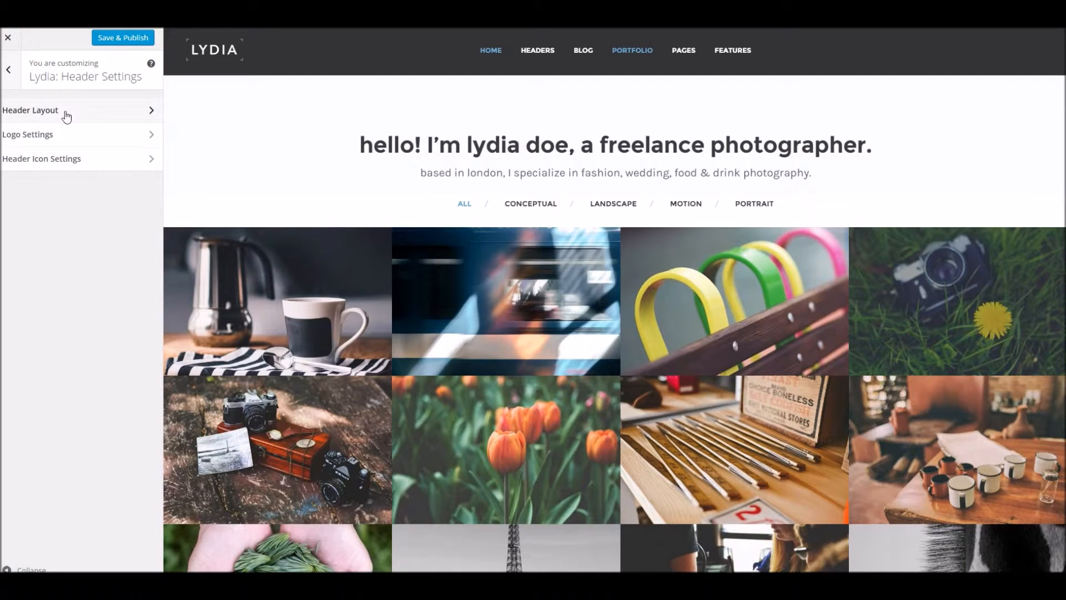
click(35, 110)
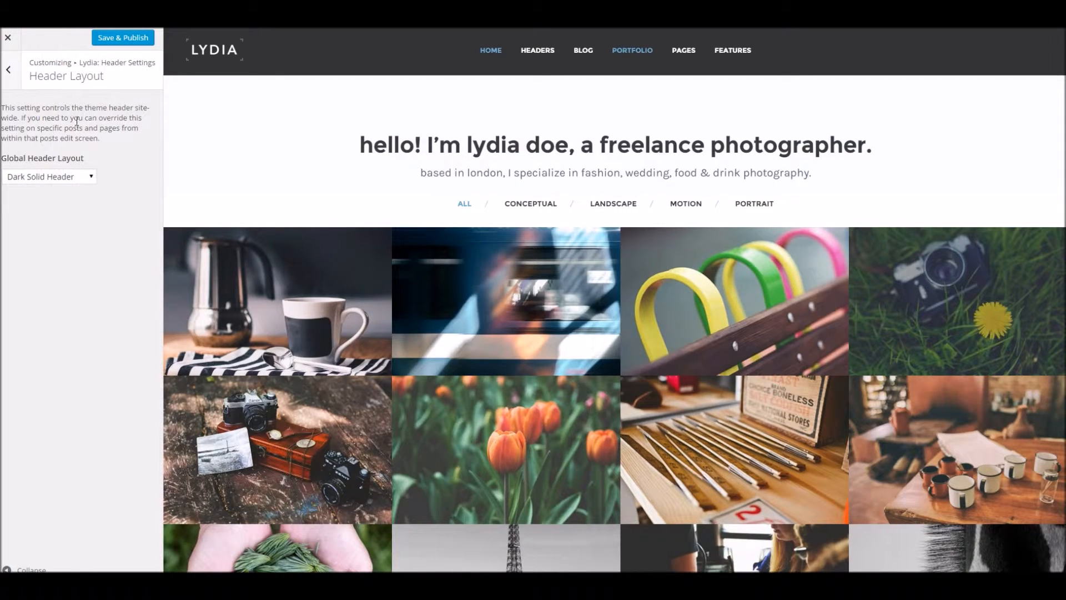
click(68, 176)
click(76, 211)
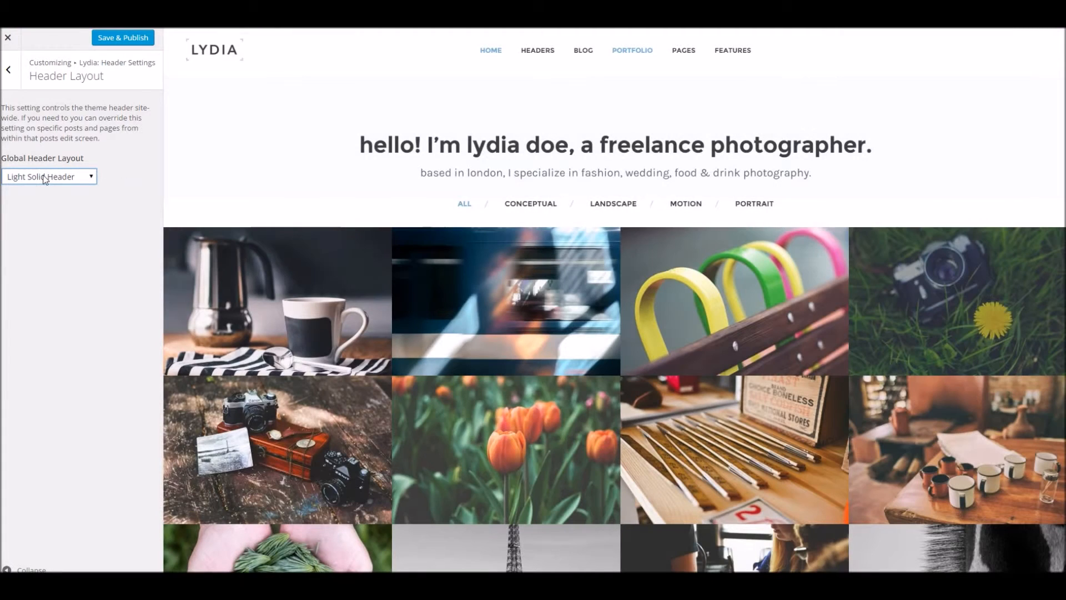
click(44, 177)
click(44, 224)
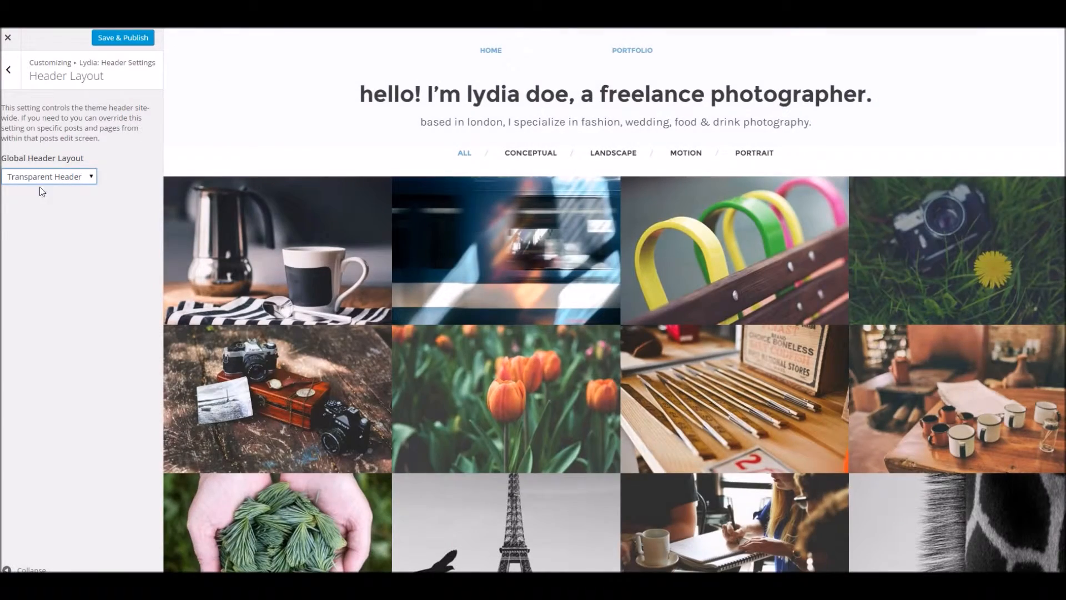
click(43, 177)
click(41, 201)
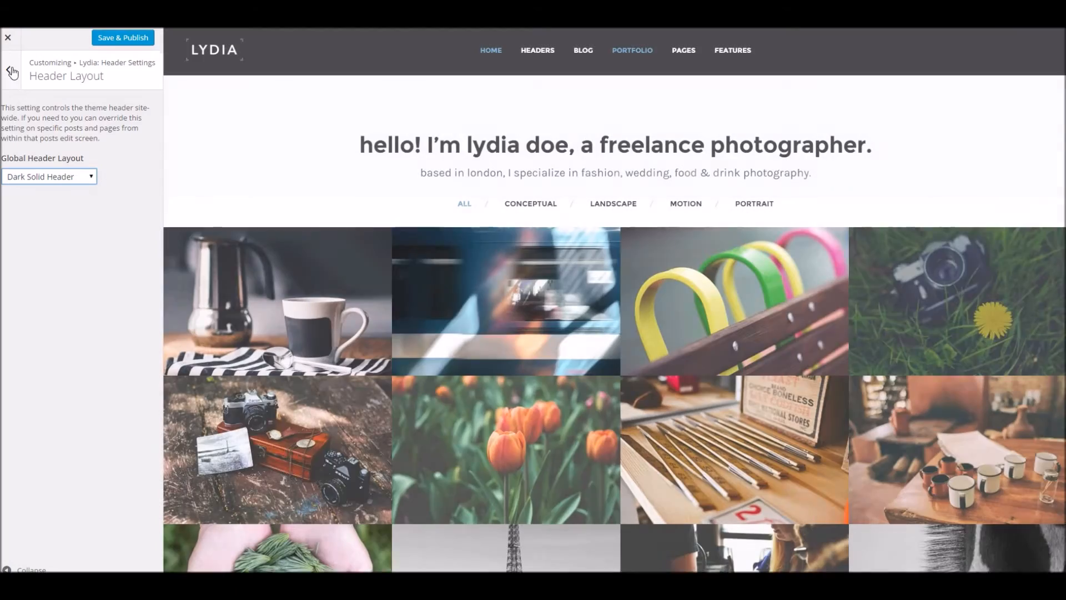
Step: Review the regular, retina, dark and dark retina logo images in the Logo Settings
click(8, 70)
click(74, 143)
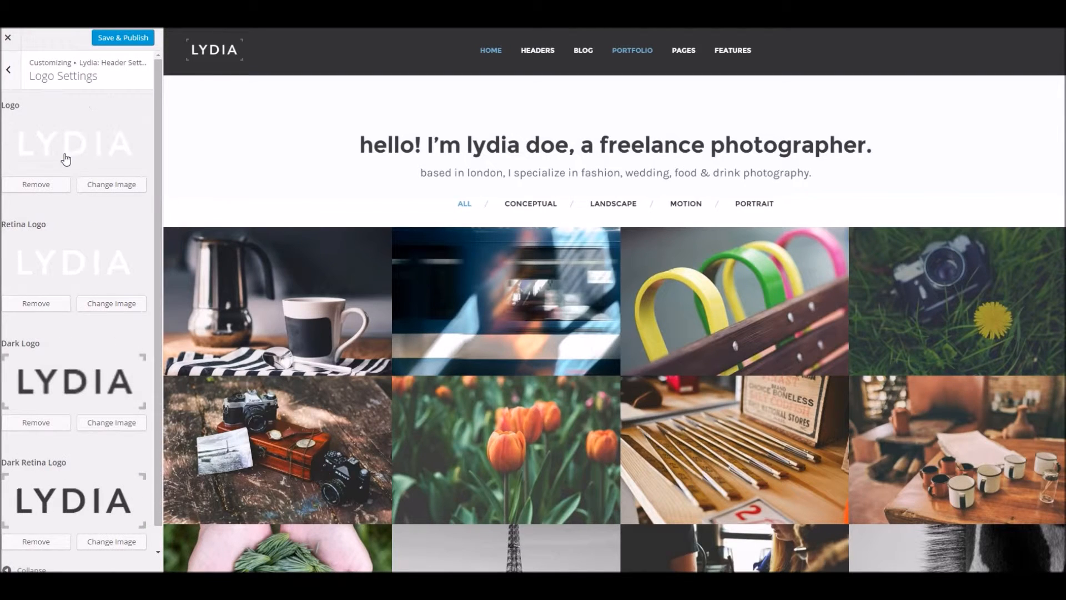
scroll(70, 162, down, 1)
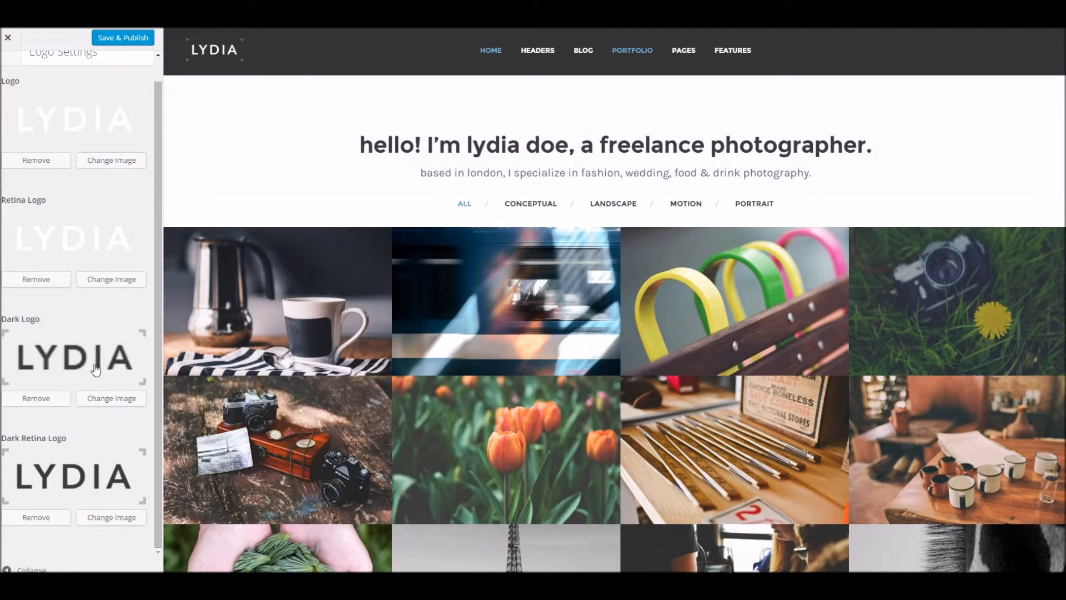
click(7, 61)
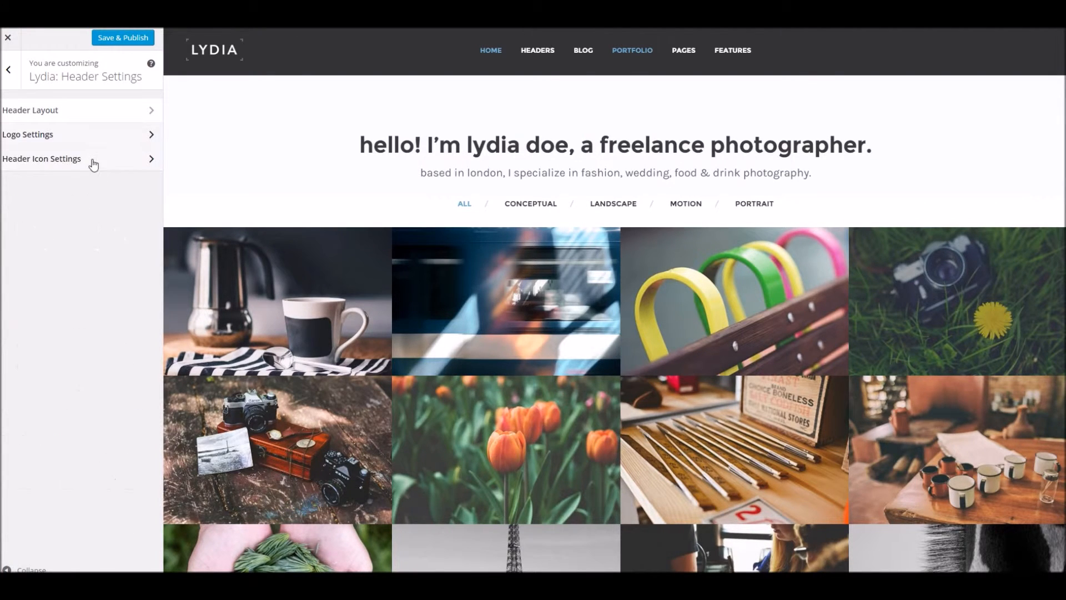
Step: In the Header Icon Settings, set Header Social Icon 1 to Facebook with the URL #
click(93, 165)
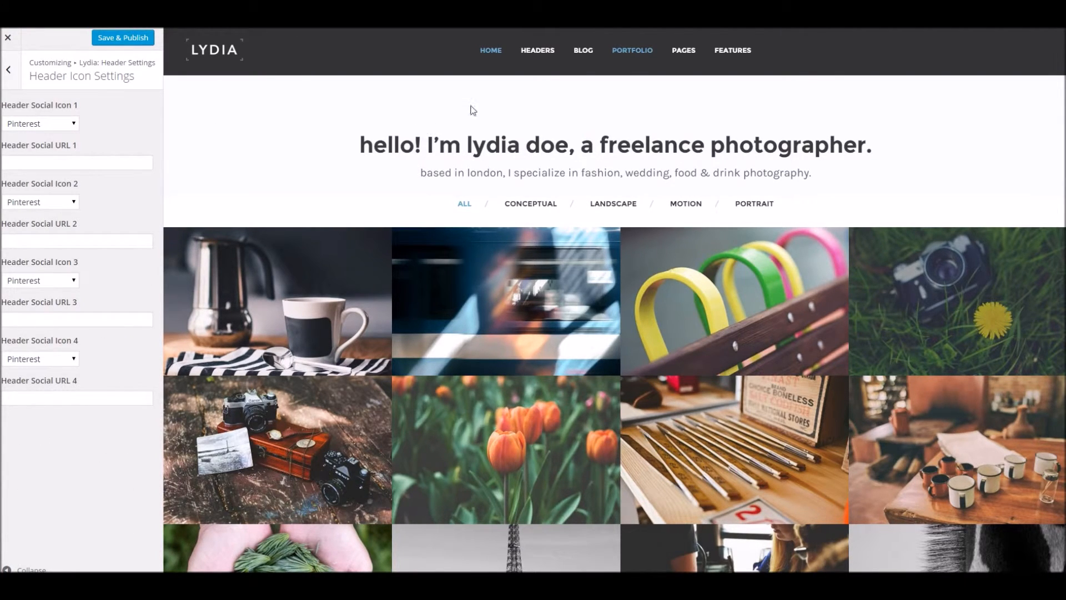
click(68, 124)
click(64, 164)
click(63, 164)
text(#)
Step: Set Header Social Icon 2 to Twitter with the URL #
click(55, 202)
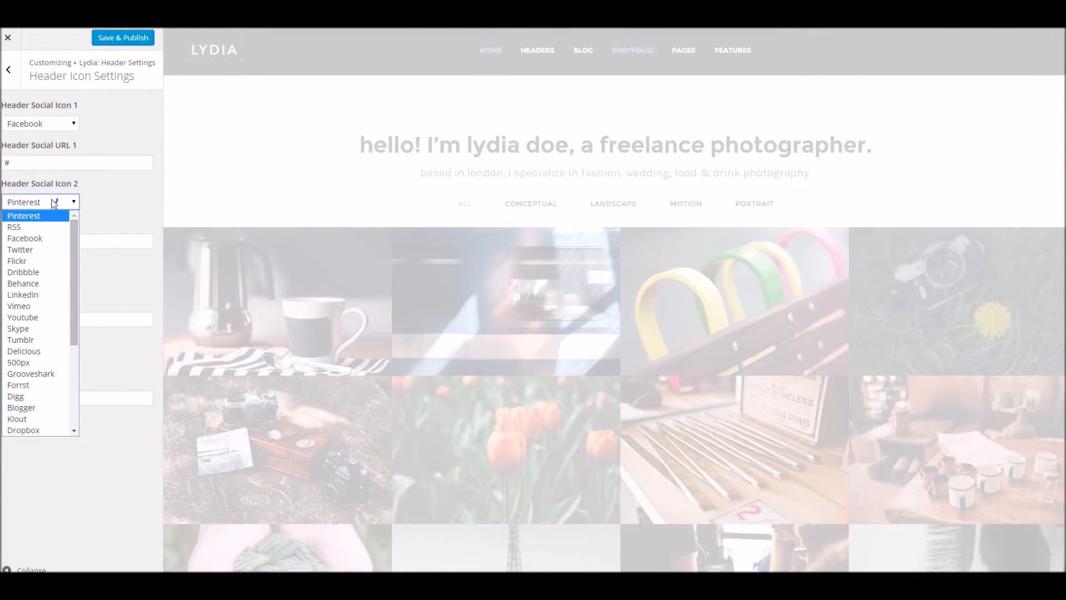
click(54, 248)
click(56, 240)
text(#)
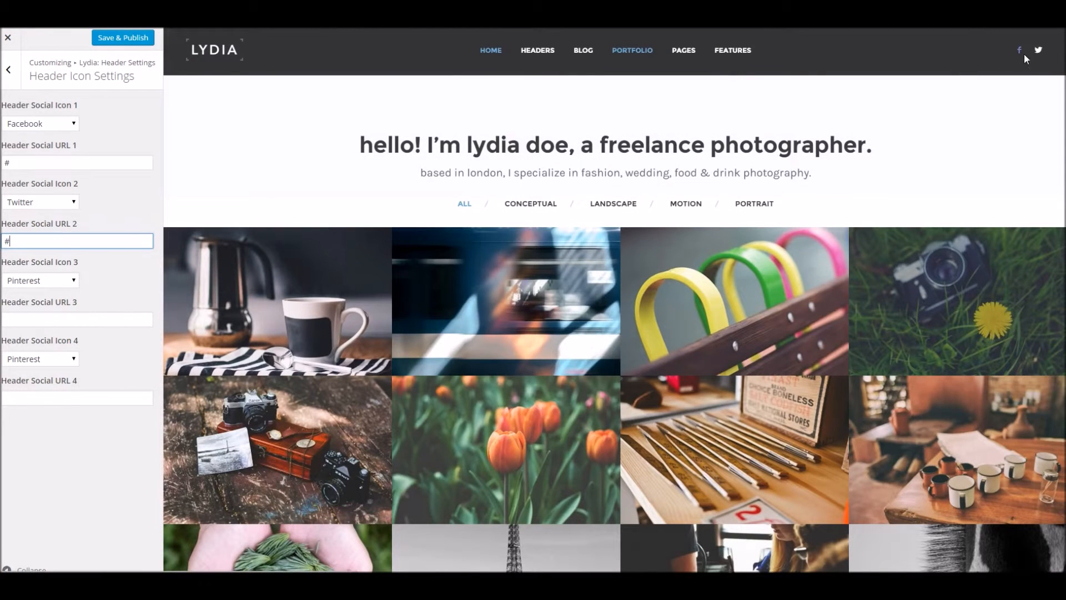
Step: Look through the networks offered for Header Social Icon 2, keep Twitter, and return to the main customizer sections
click(53, 202)
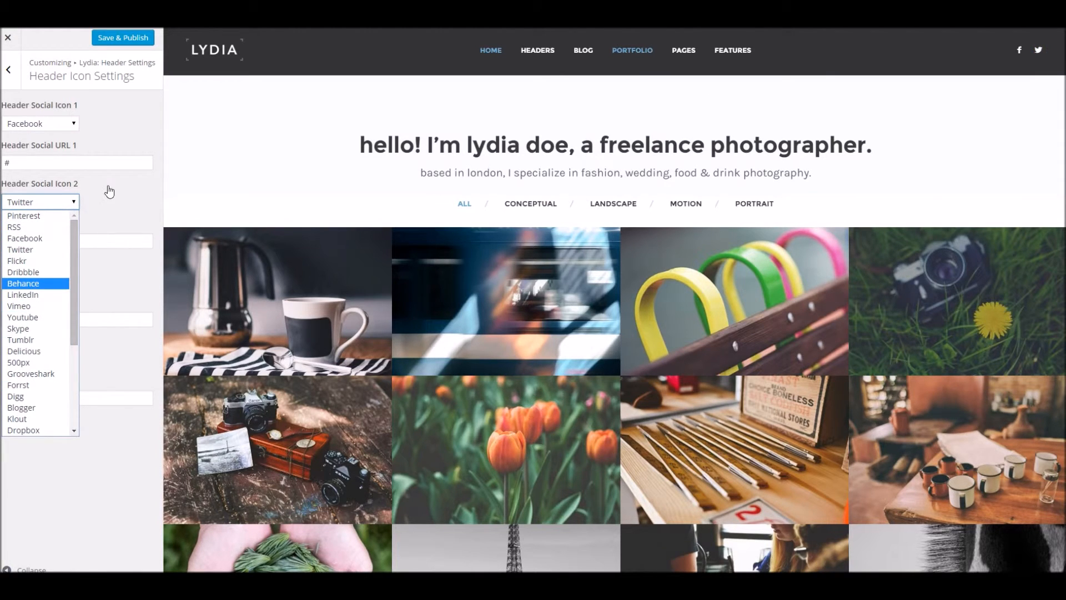
click(20, 250)
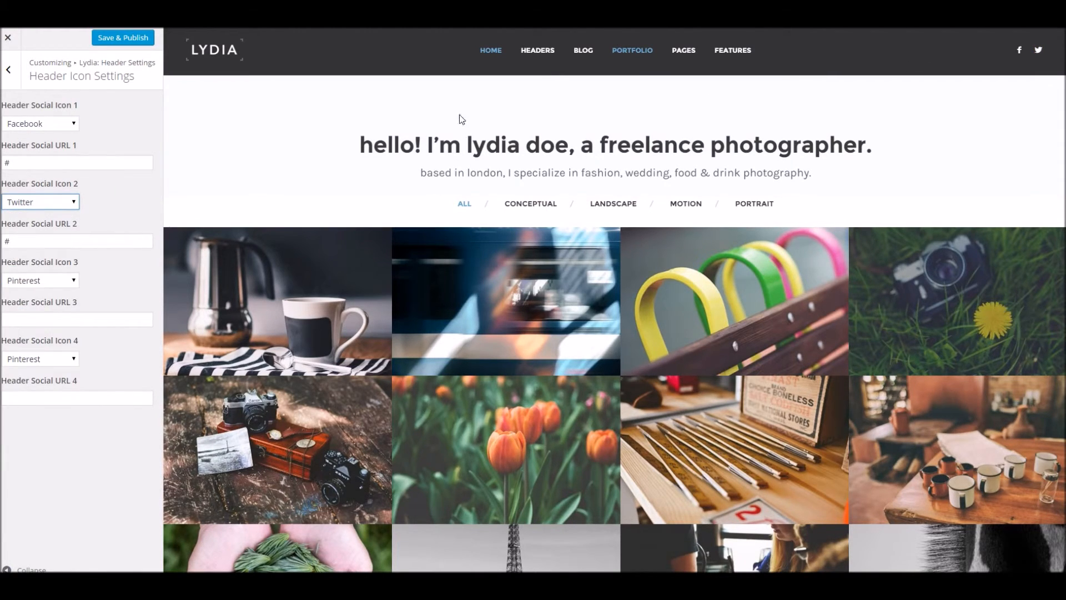
click(13, 76)
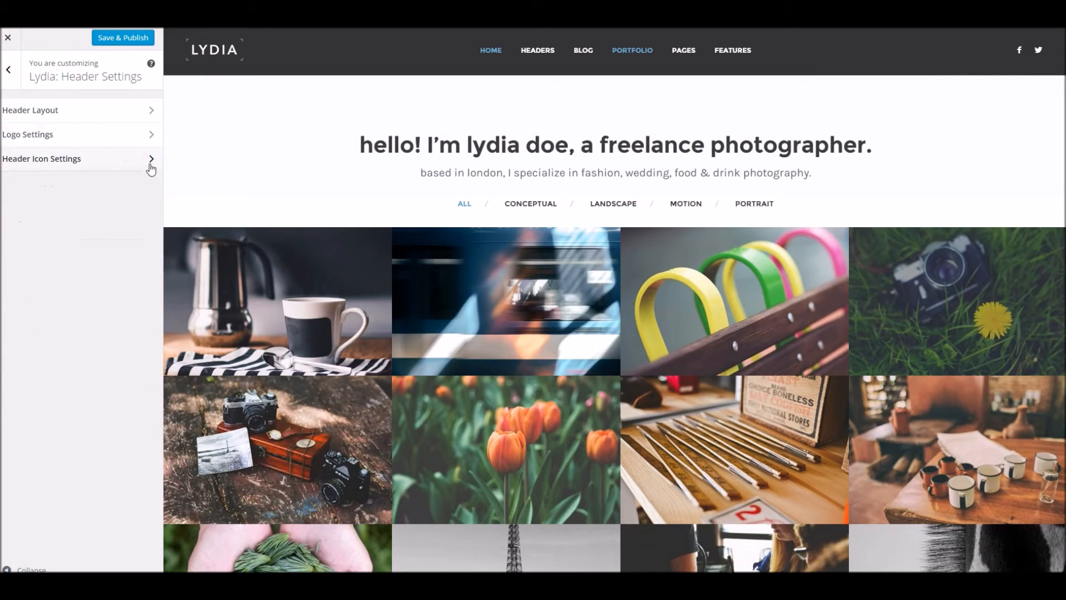
click(14, 77)
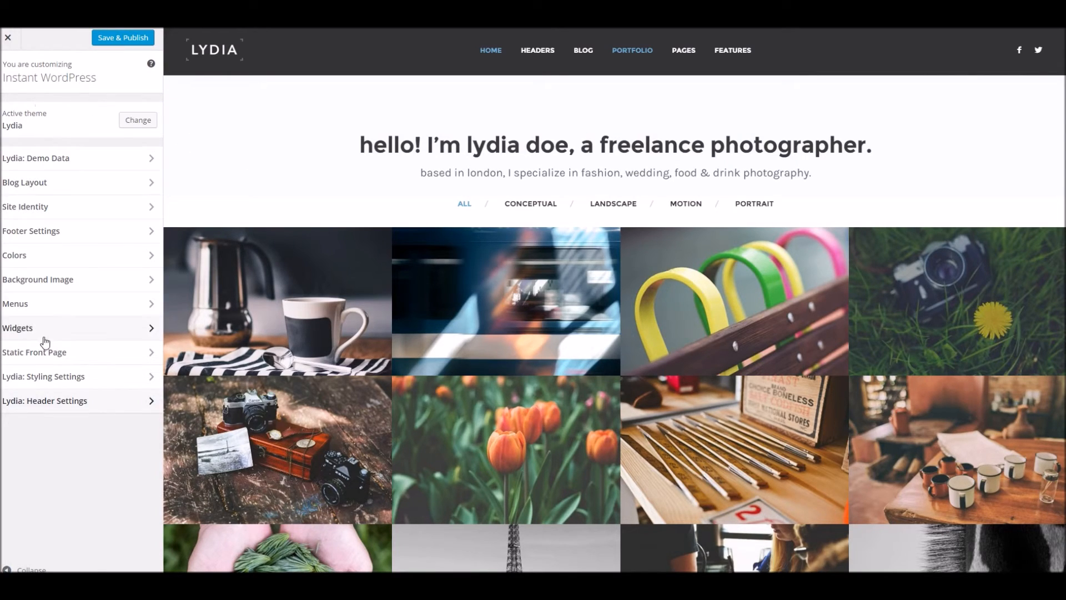